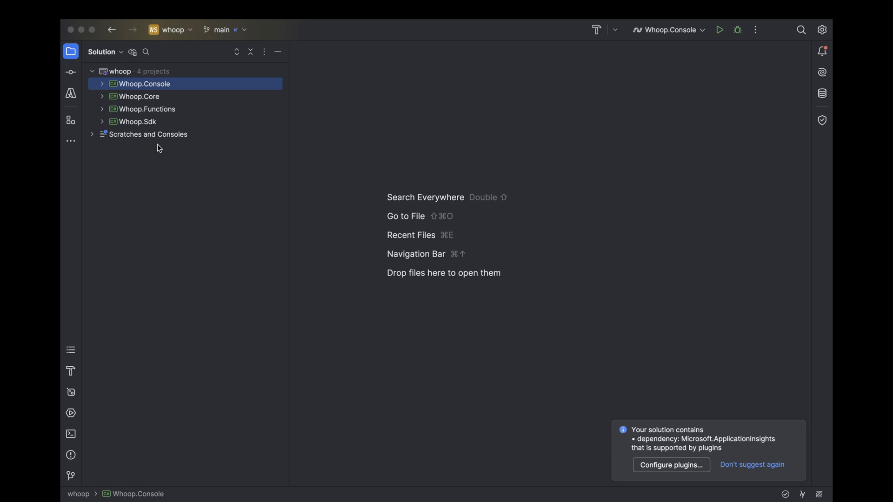
Browse the solution's Whoop.Core services, the Whoop.Console files and the Api folder of Whoop.Sdk.
click(102, 97)
click(112, 122)
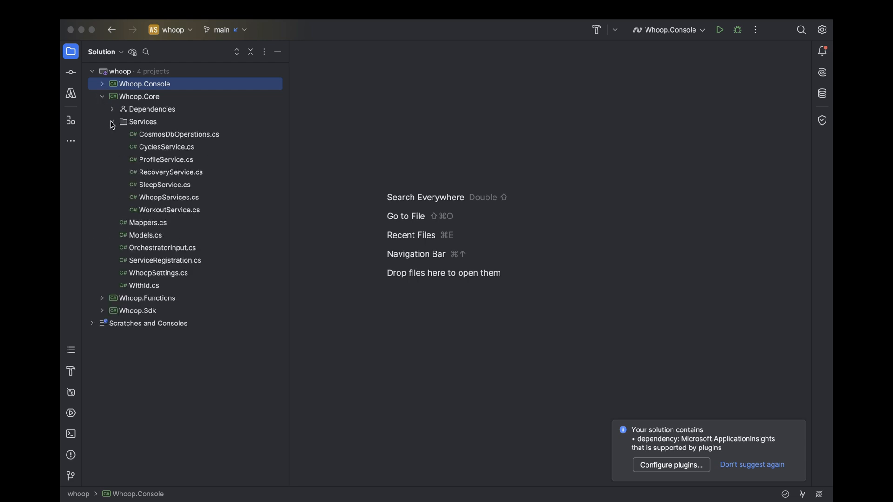
click(103, 85)
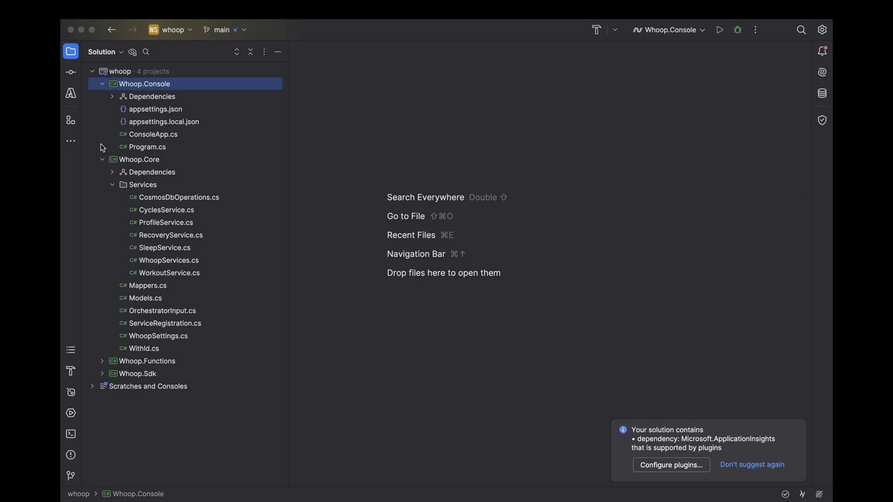
click(103, 85)
click(102, 97)
click(101, 121)
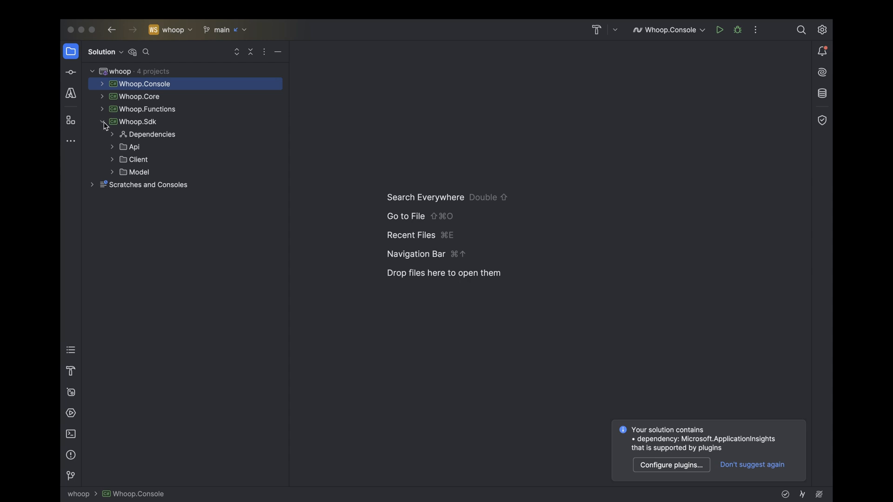
click(113, 147)
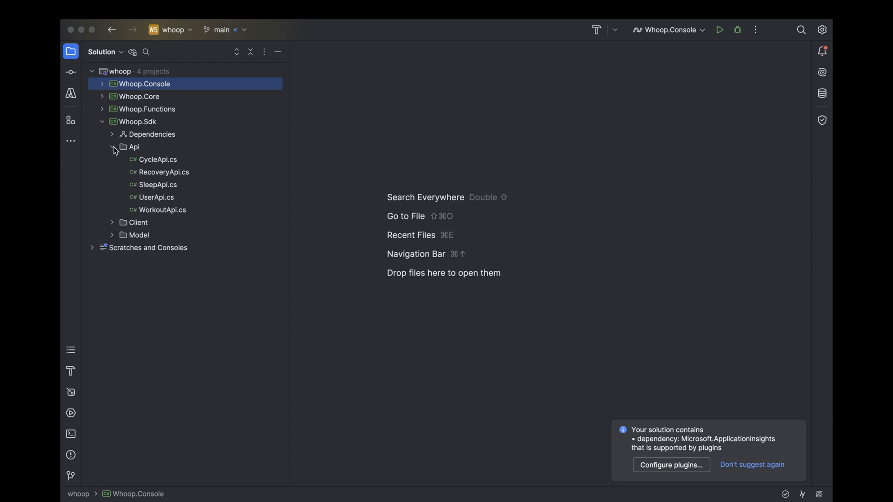
click(103, 121)
Open WhoopOrchestrator.cs from the Whoop.Functions project and review the WhoopOrchestratorFunction code with enlarged text.
click(103, 110)
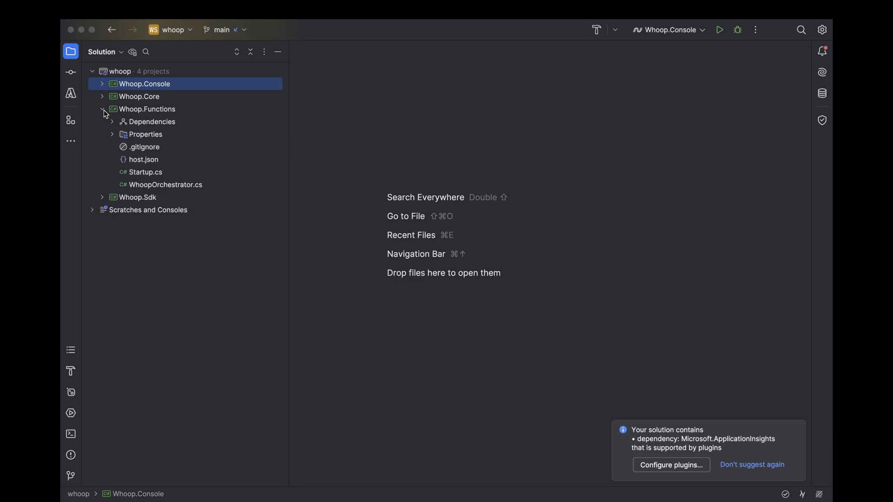
double_click(165, 186)
scroll(341, 282, up, 15)
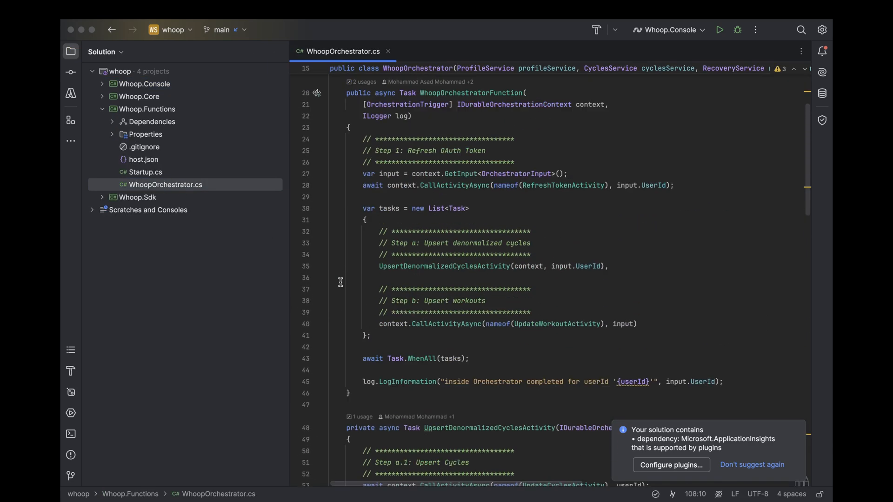
scroll(340, 282, up, 3)
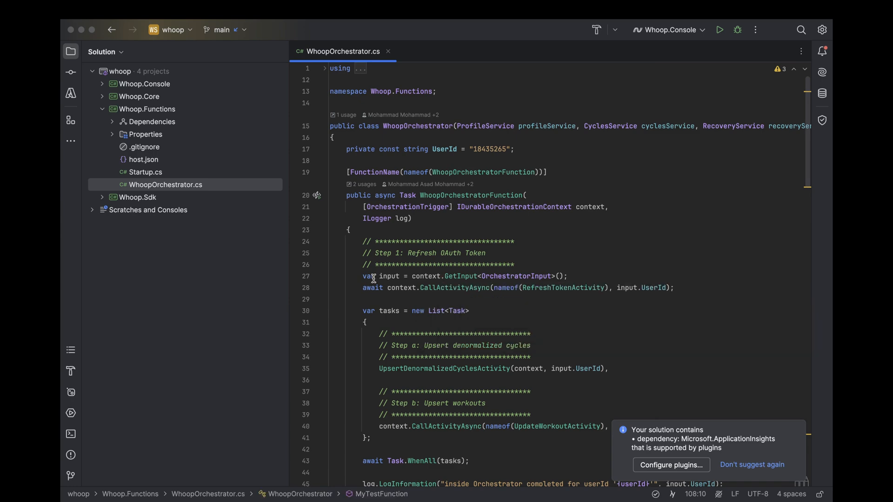
scroll(359, 298, down, 1)
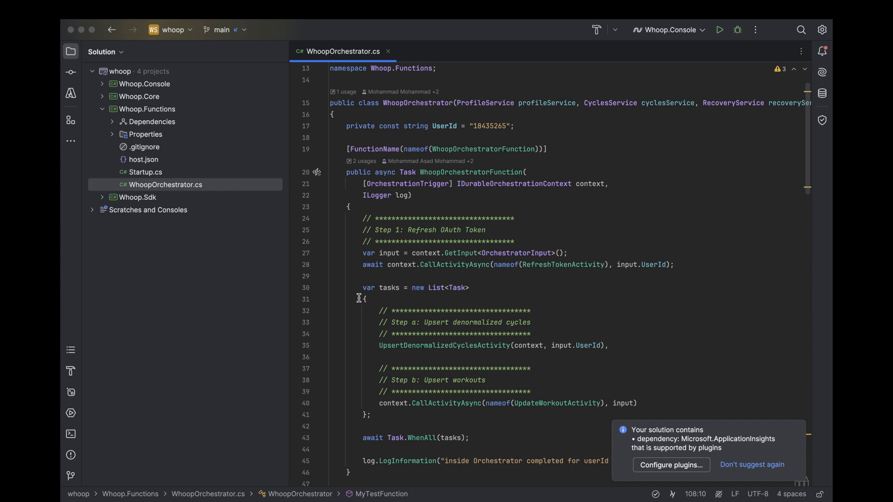
click(380, 280)
scroll(379, 280, up, 3)
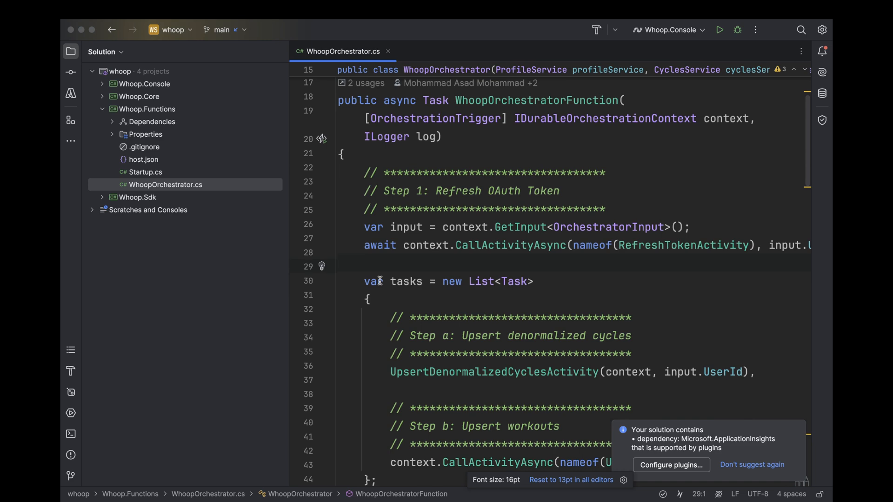
scroll(380, 281, up, 2)
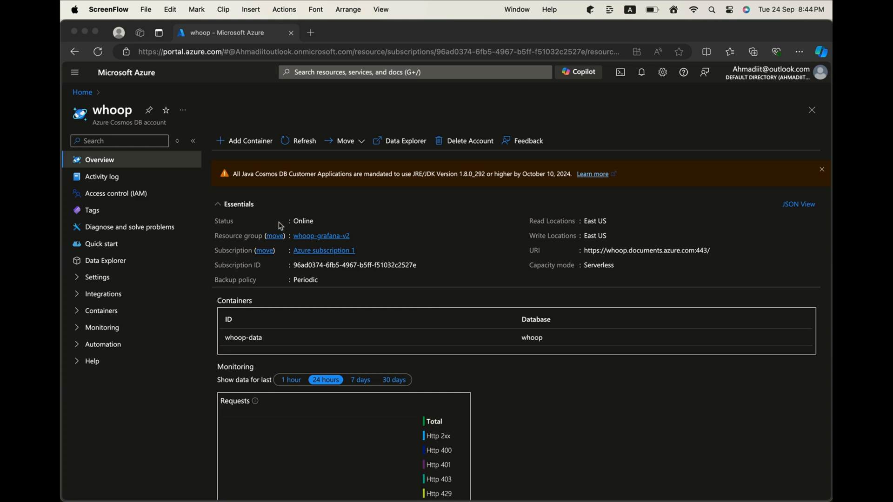
In the Azure portal, list the whoop-data container's items in the Cosmos DB account's Data Explorer and display item 668282295.
click(116, 259)
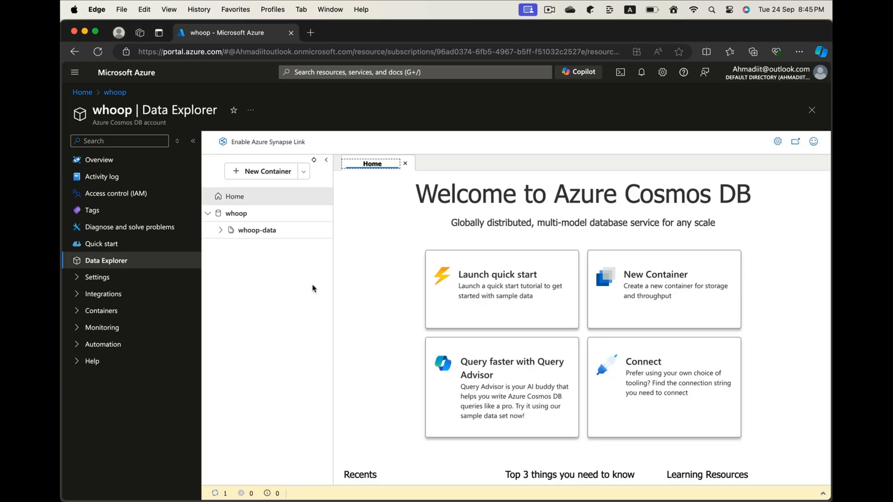
click(232, 234)
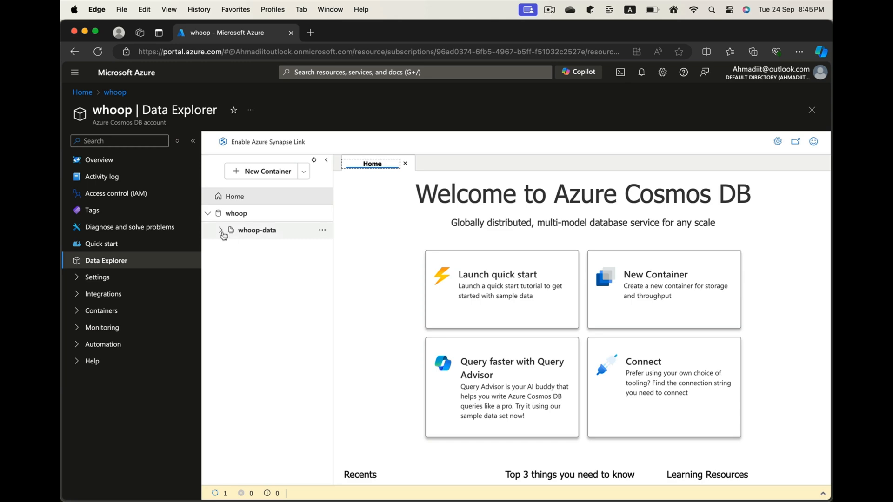
click(248, 246)
click(400, 348)
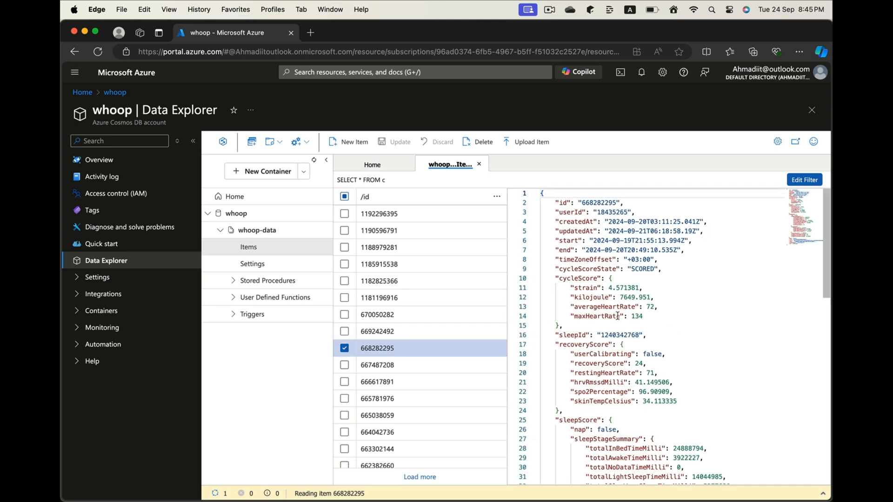
Examine the item's cycle, recovery and sleep score fields and highlight its "type": "Cycle" line.
scroll(617, 316, down, 10)
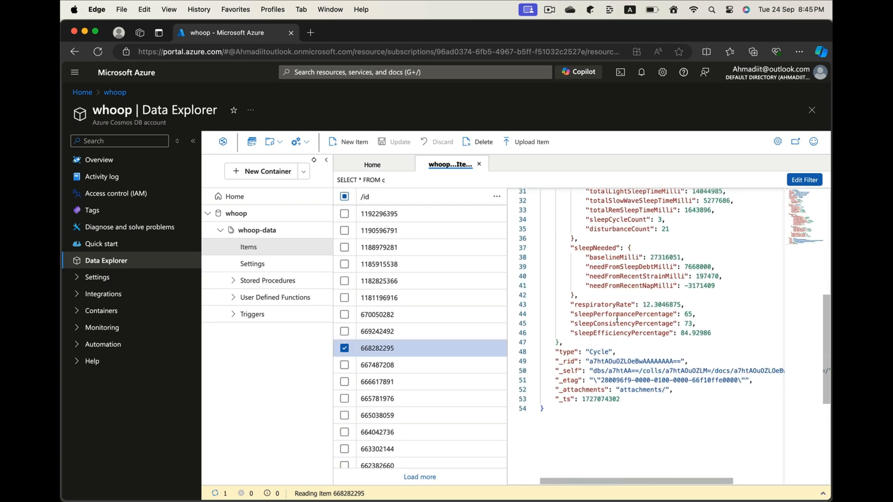
scroll(617, 319, down, 1)
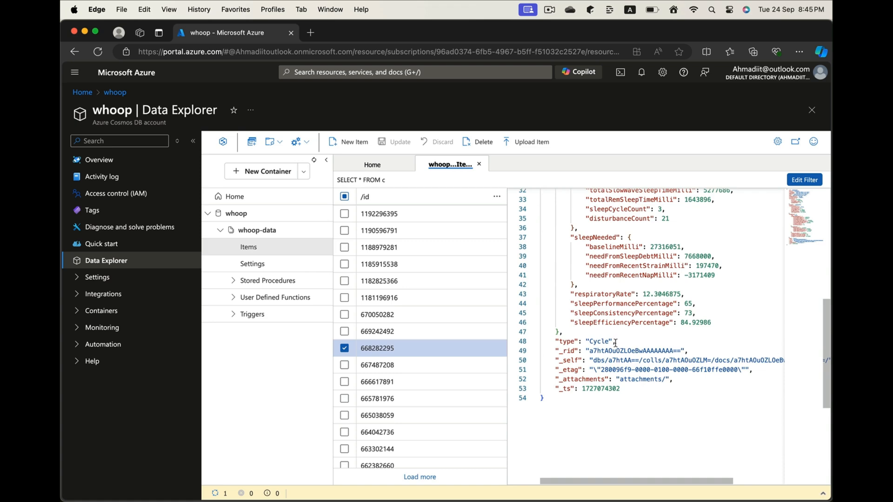
drag(615, 343, 559, 343)
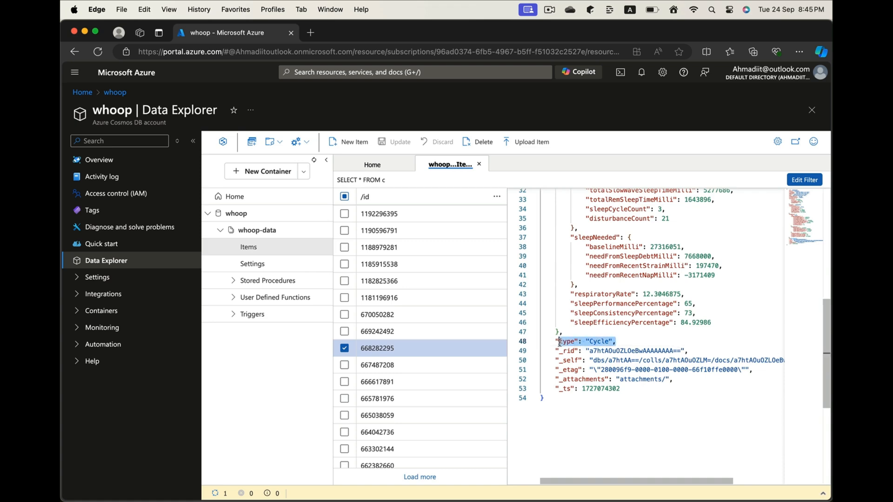
scroll(572, 358, up, 7)
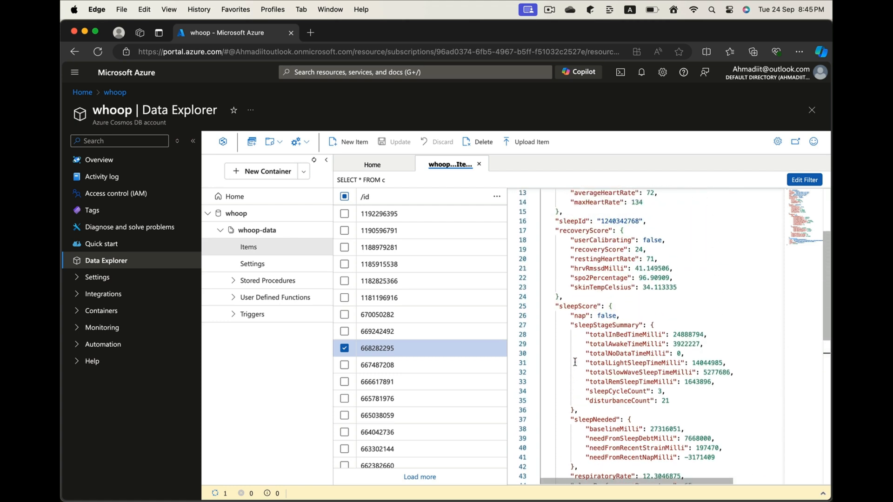
scroll(574, 362, up, 4)
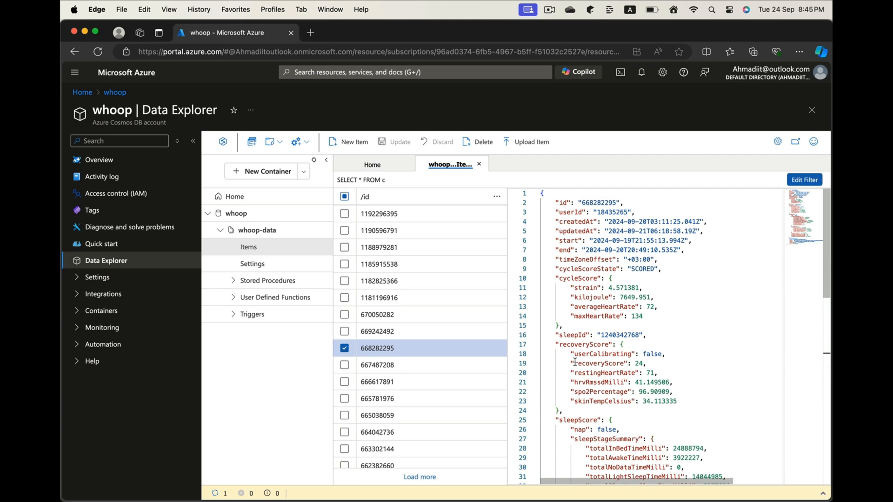
scroll(575, 361, down, 3)
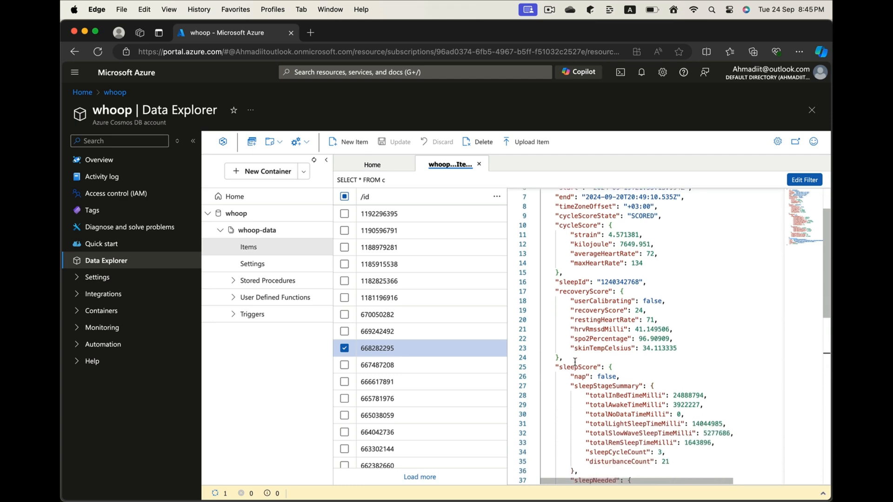
scroll(442, 339, up, 3)
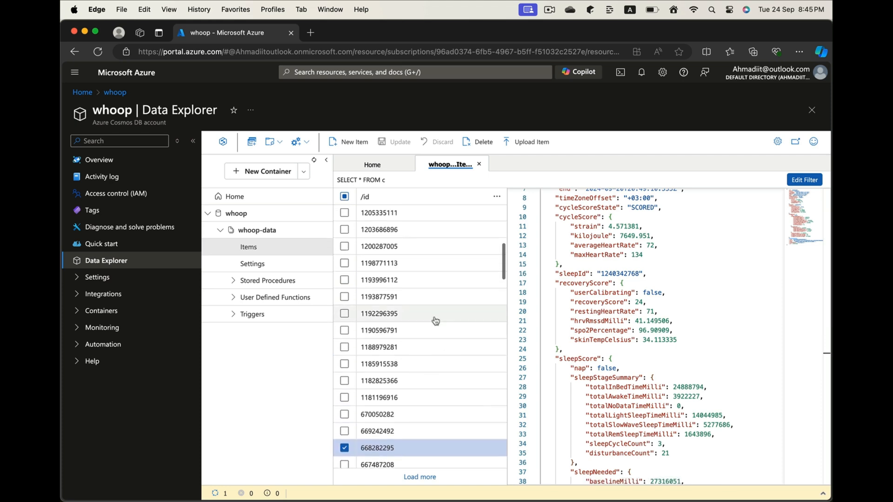
scroll(434, 321, up, 2)
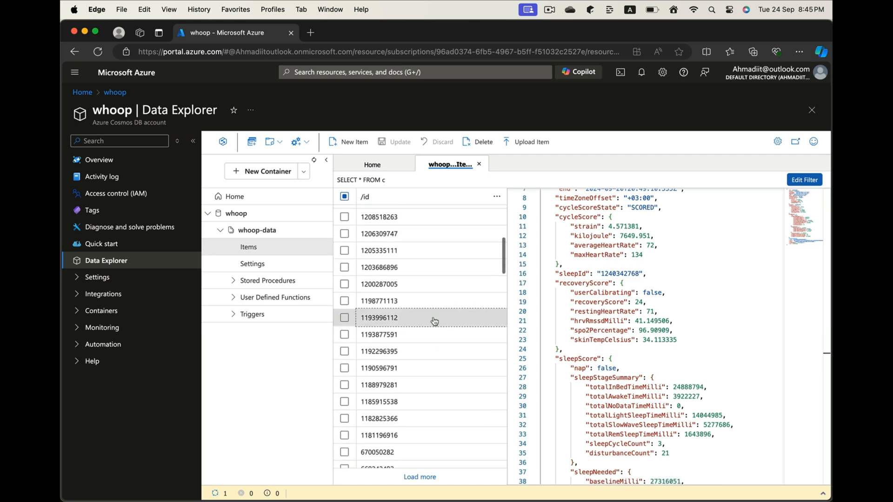
click(432, 318)
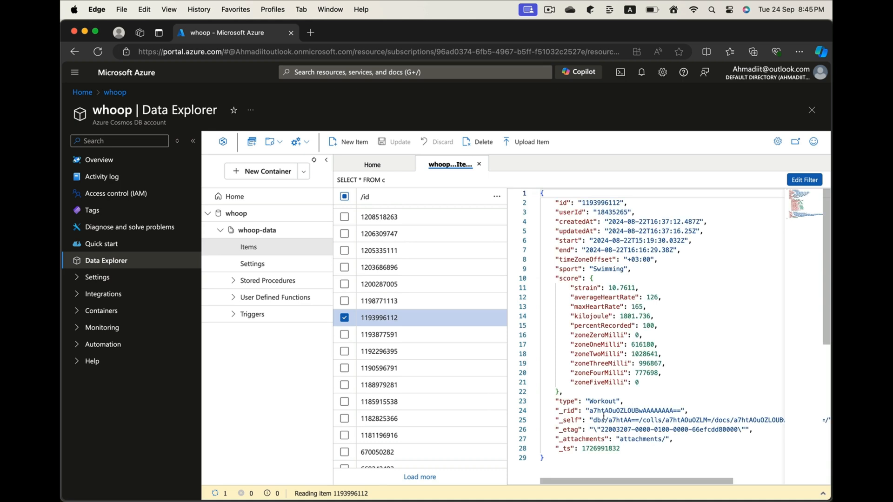
drag(625, 401, 561, 403)
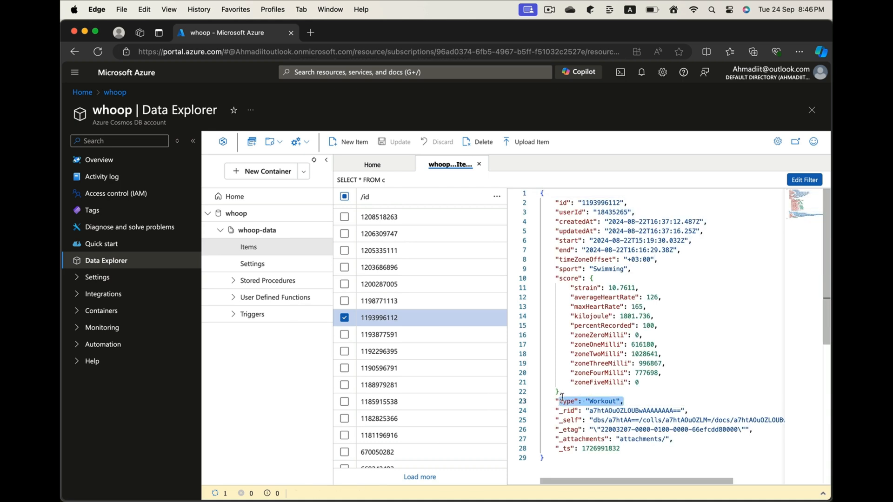
click(571, 382)
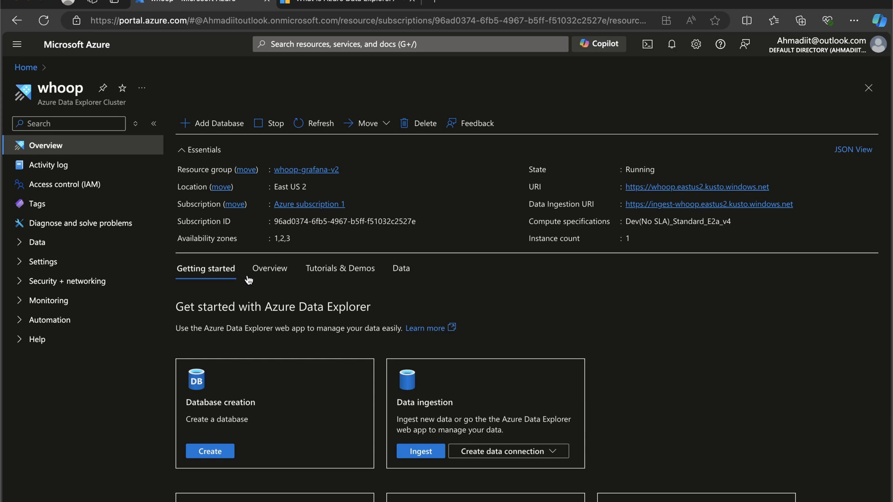
Open the whoopdb database from the whoop Azure Data Explorer cluster's databases.
click(20, 242)
click(48, 263)
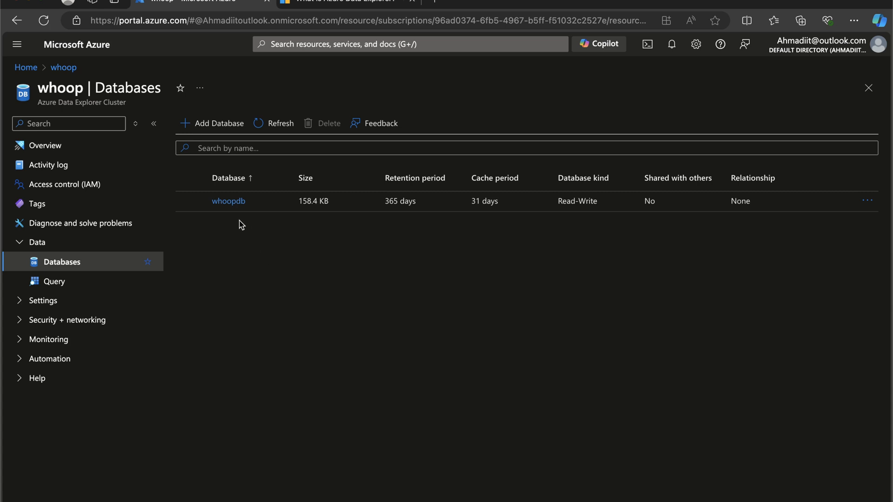
click(231, 201)
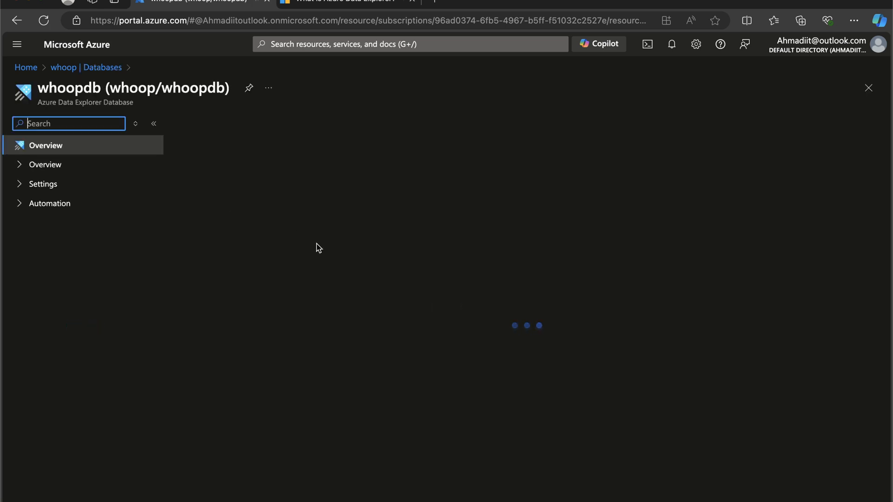
Read the "What is Azure Data Explorer?" article on Microsoft Learn and highlight the Interactive analytics point under when to use it.
click(329, 6)
scroll(339, 152, down, 2)
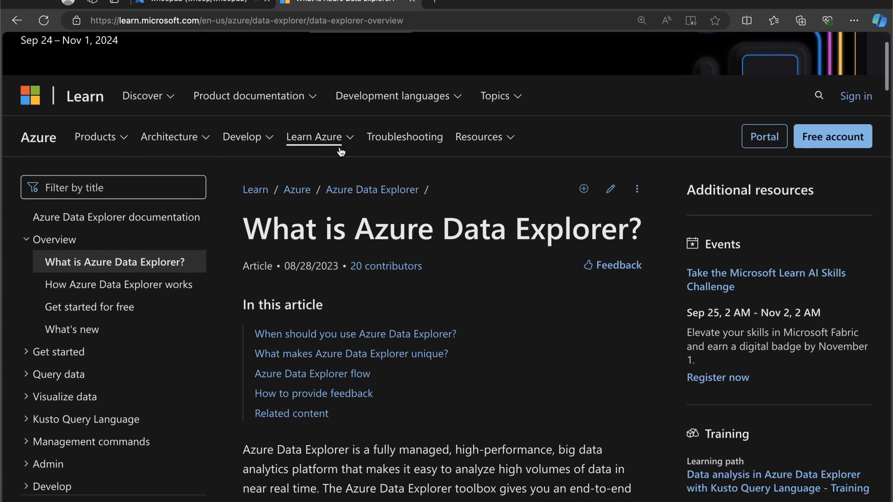
scroll(340, 149, down, 10)
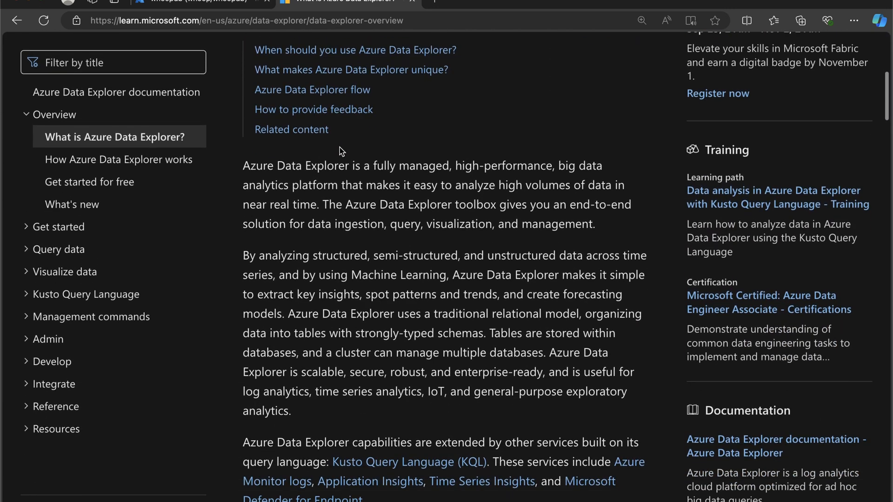
scroll(340, 147, down, 5)
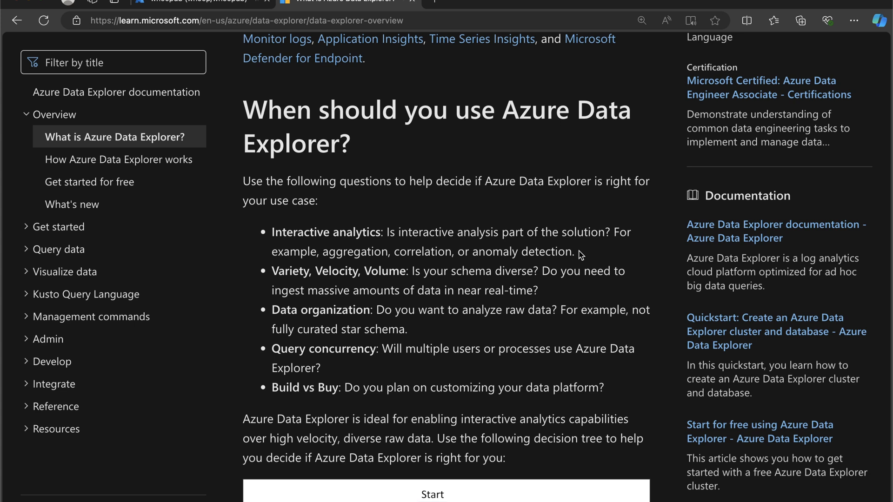
drag(576, 252, 268, 235)
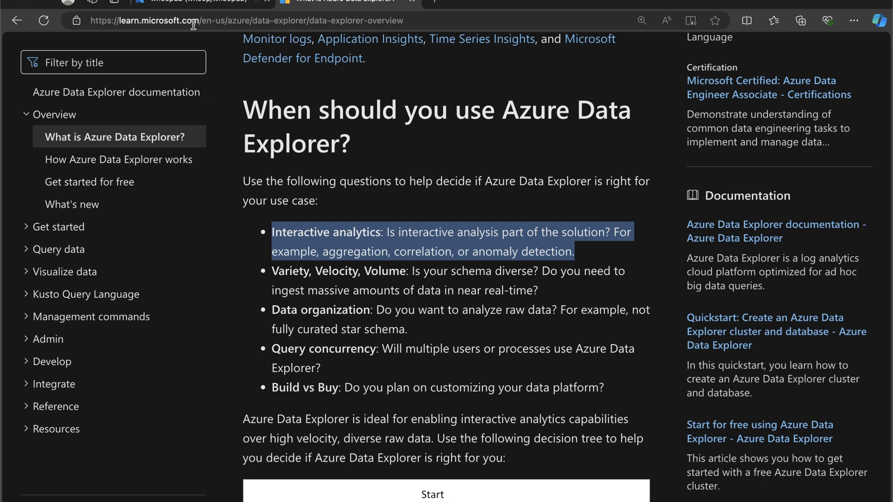
Return to the whoopdb database and review the settings of its Cosmos DB data connection RawTableCosmosConnection.
click(192, 2)
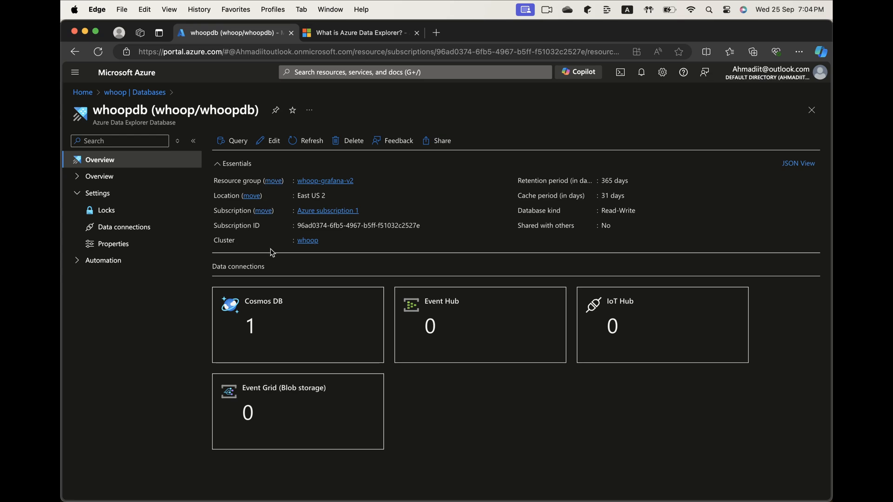
click(267, 311)
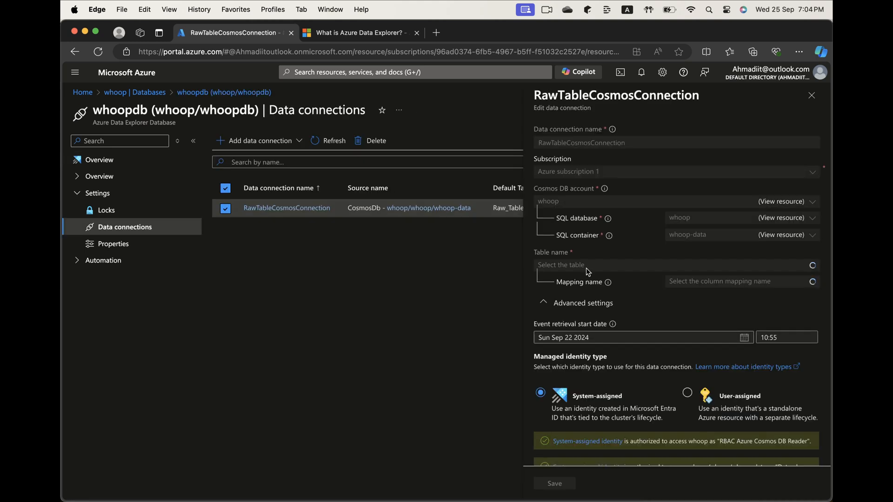
scroll(586, 268, down, 1)
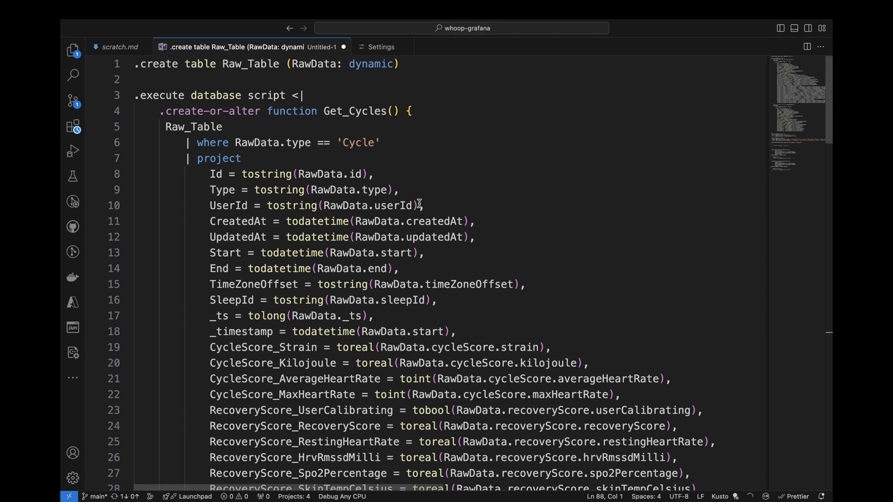
Review the Kusto script from the Get_Cycles and Get_Workouts functions through the update policies and RawMapping to the CyclesDebup and WorkoutsDebup materialized views.
scroll(419, 204, down, 4)
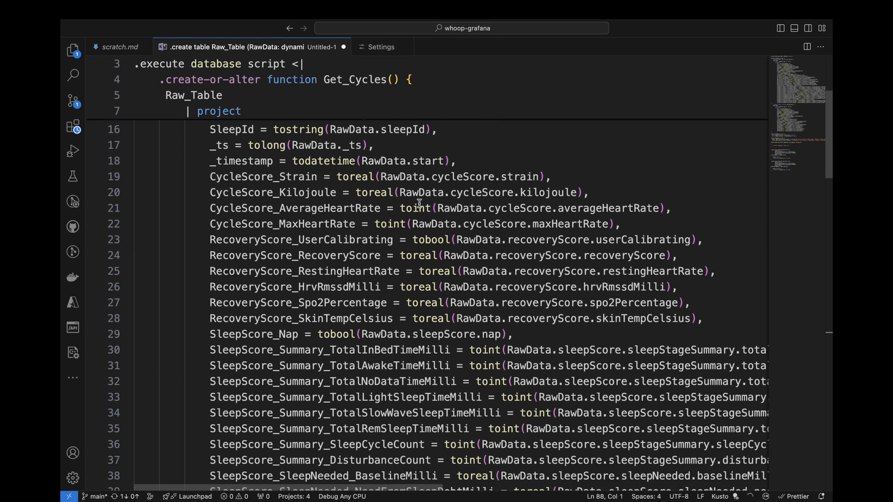
scroll(420, 203, down, 7)
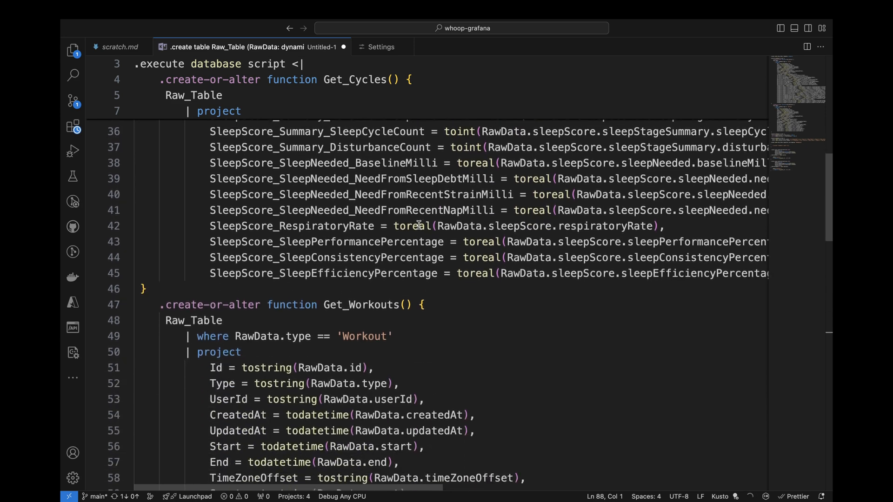
scroll(418, 225, down, 7)
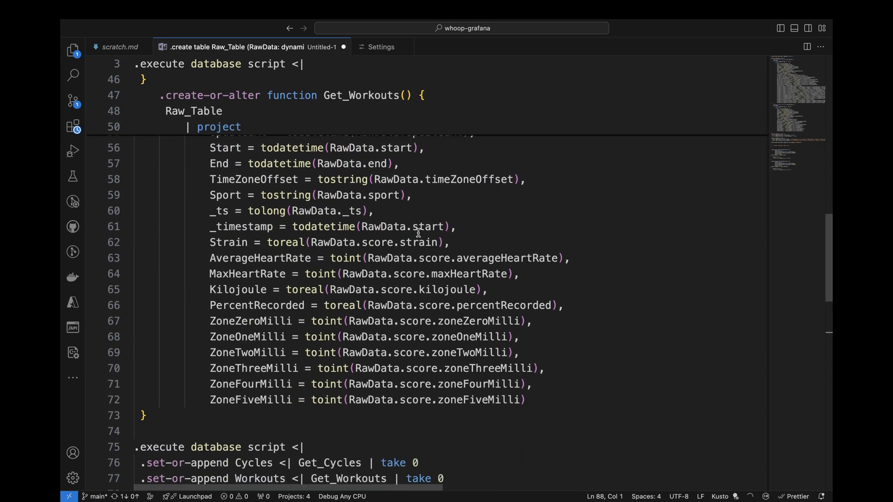
scroll(419, 233, down, 4)
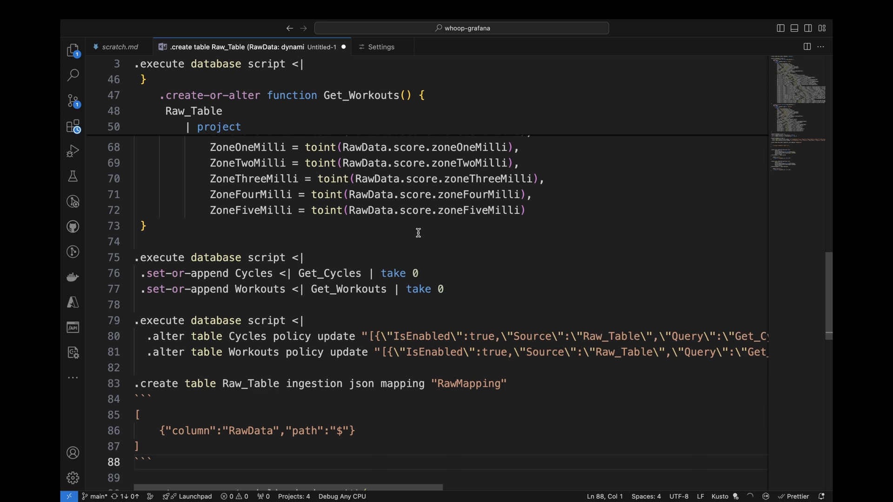
scroll(419, 233, down, 3)
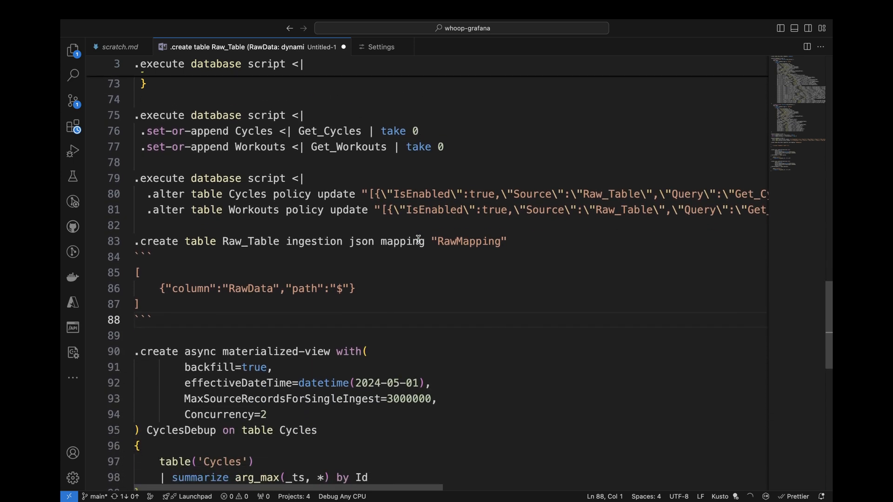
scroll(418, 239, down, 3)
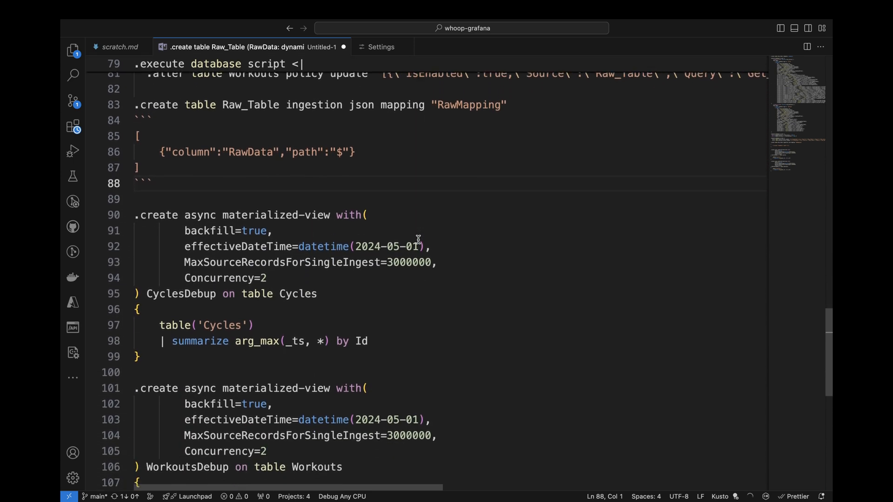
scroll(418, 239, down, 3)
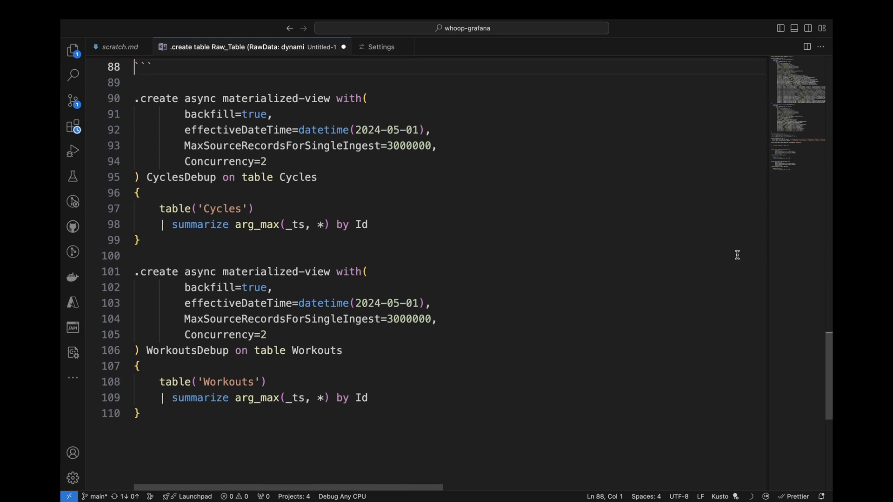
Switch to the Azure Data Explorer query editor for whoopdb, run "Cycles | take 100" and view the further result columns.
key(ctrl+Left)
click(269, 165)
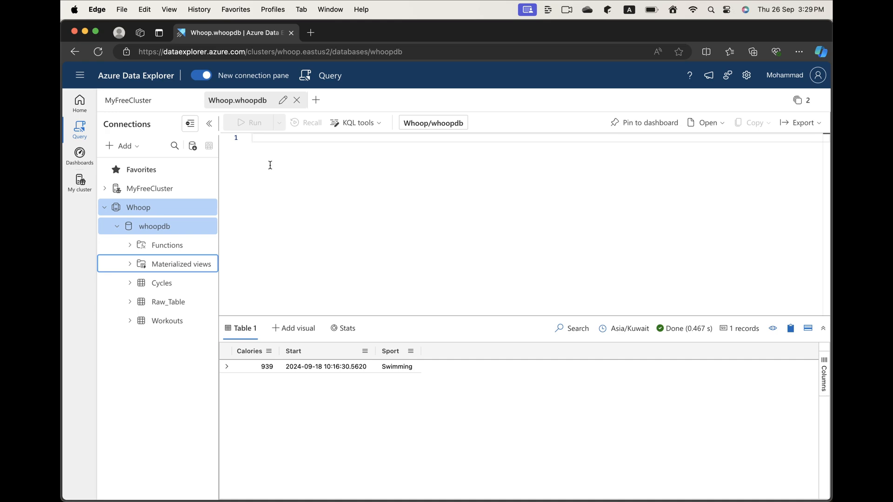
text(Cycles)
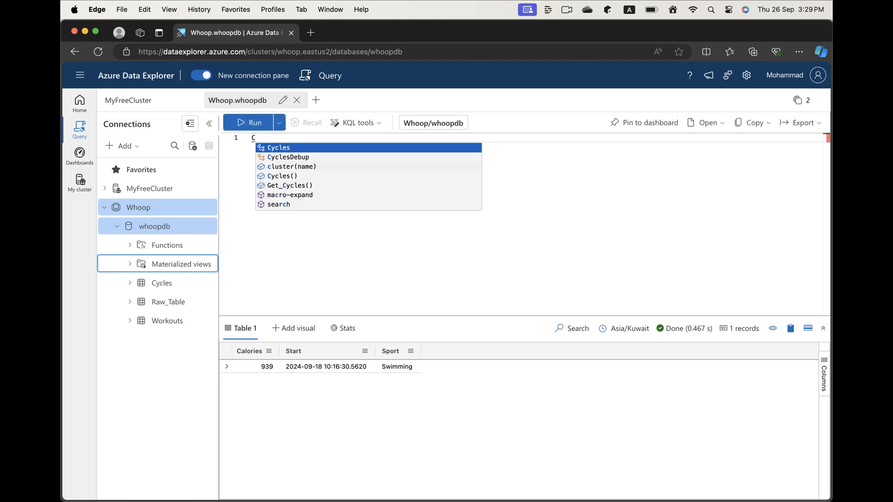
key(Return)
text(| take 100)
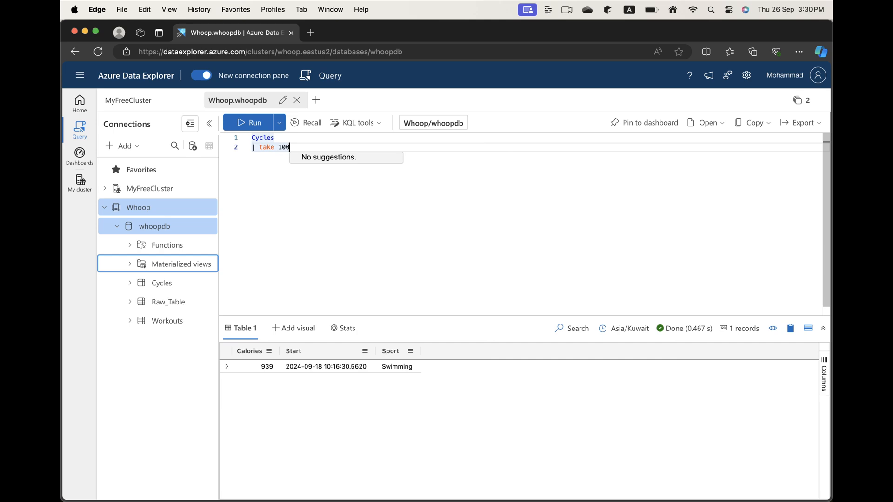
key(shift+Return)
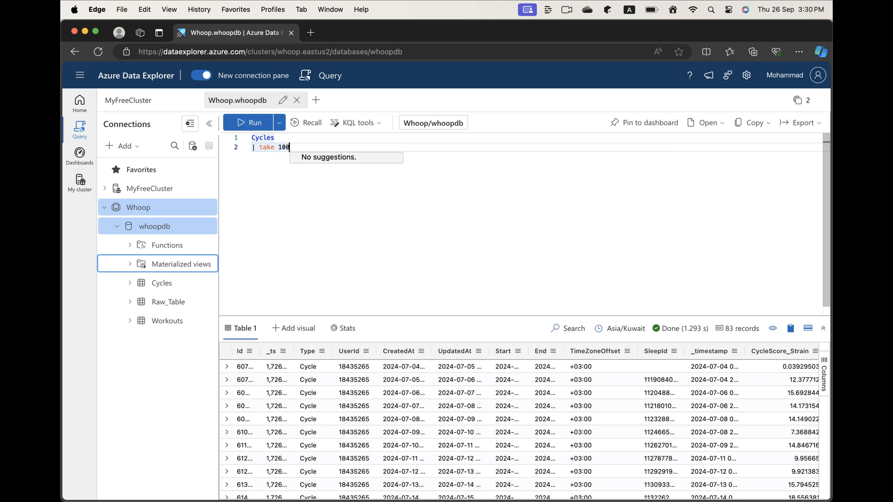
scroll(348, 419, right, 5)
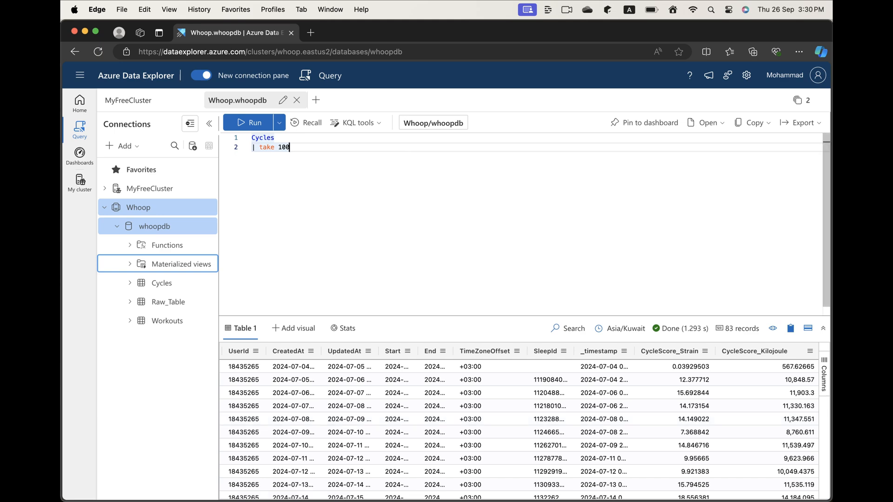
Add a second query "Workouts | take 100" below the Cycles query, separated by a blank line, and run it.
key(Return)
key(Return)
text(Workouts)
key(Return)
text(| take 100)
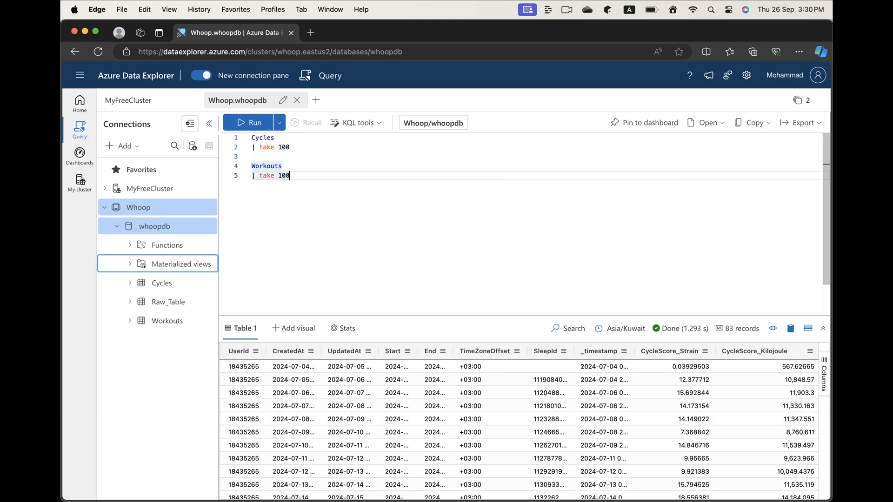
key(shift+Return)
Replace "take 100" in the Workouts query with a where filter that applies between to the Start column.
key(alt+shift+Left)
key(alt+shift+Left)
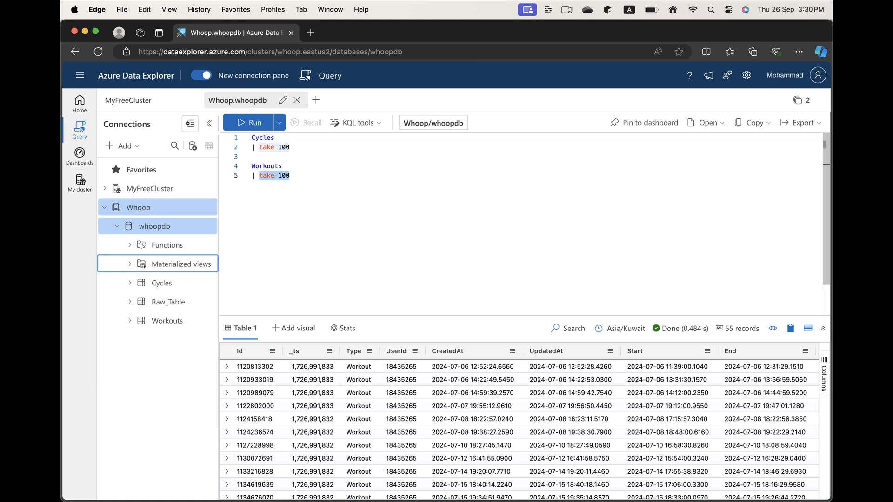
key(BackSpace)
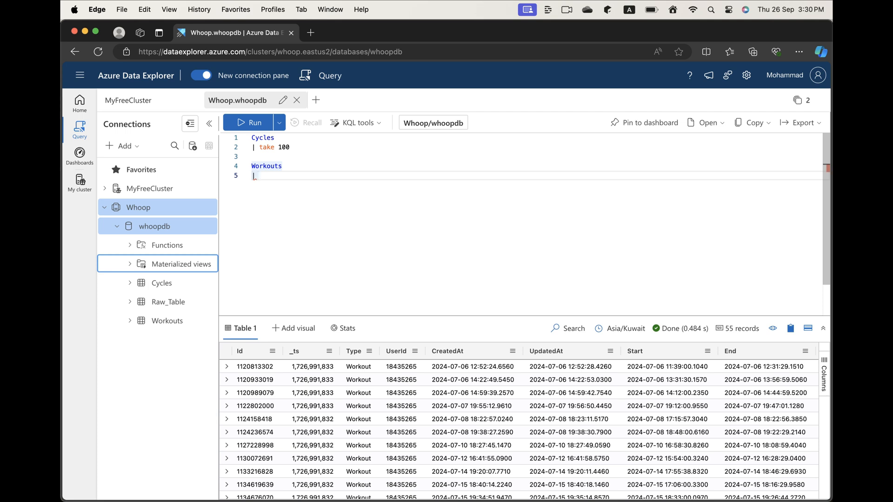
text(where be)
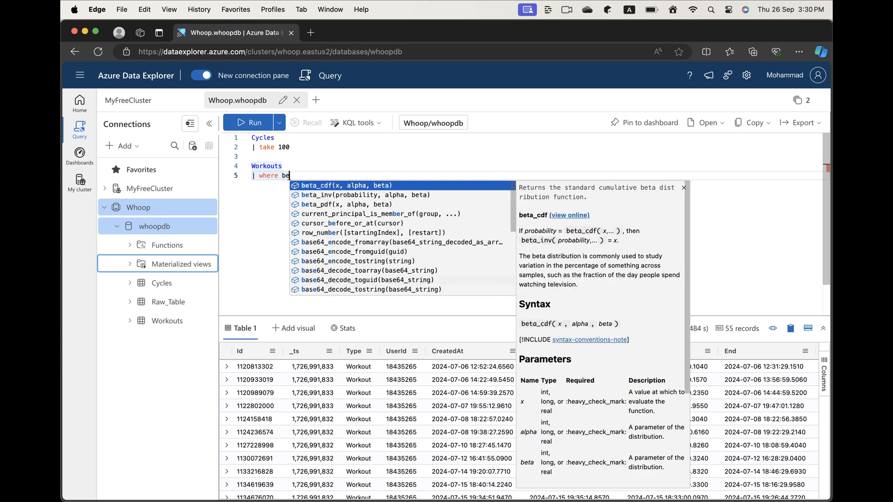
text(twe)
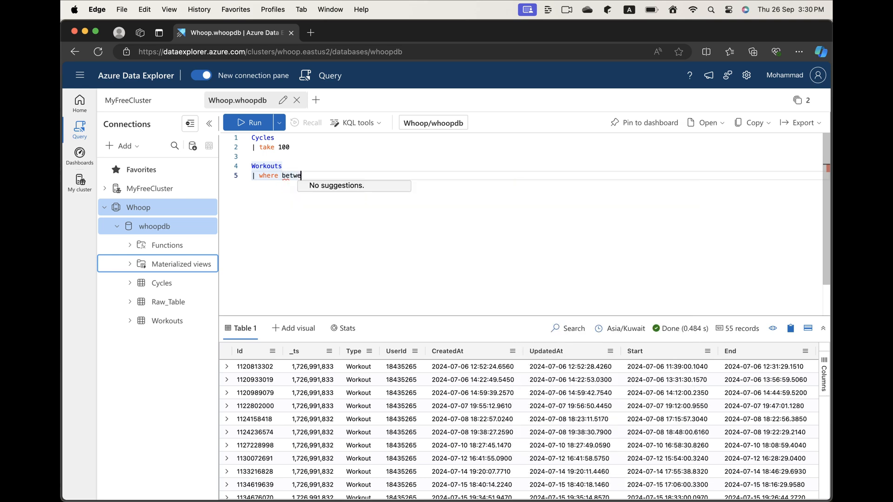
key(alt+shift+Left)
key(BackSpace)
text(Start)
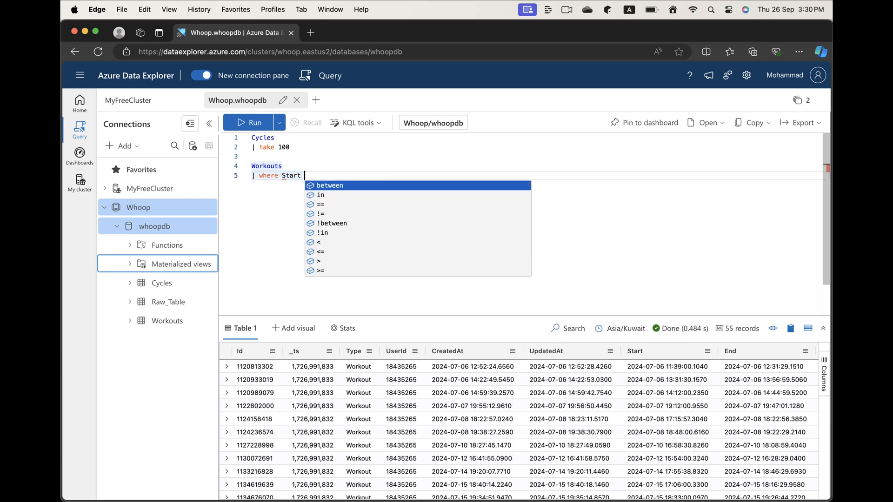
key(Return)
Set the between range of the Start filter to (now() - 14d .. now()).
text(now)
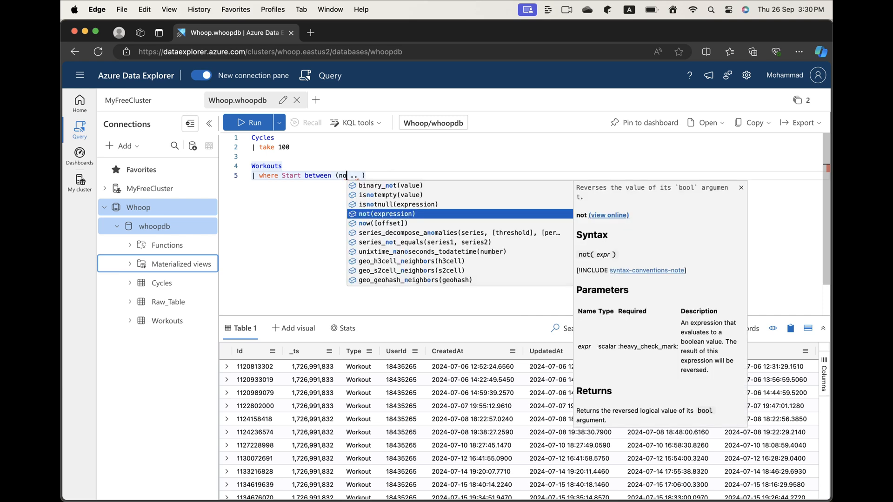
text(() - 14)
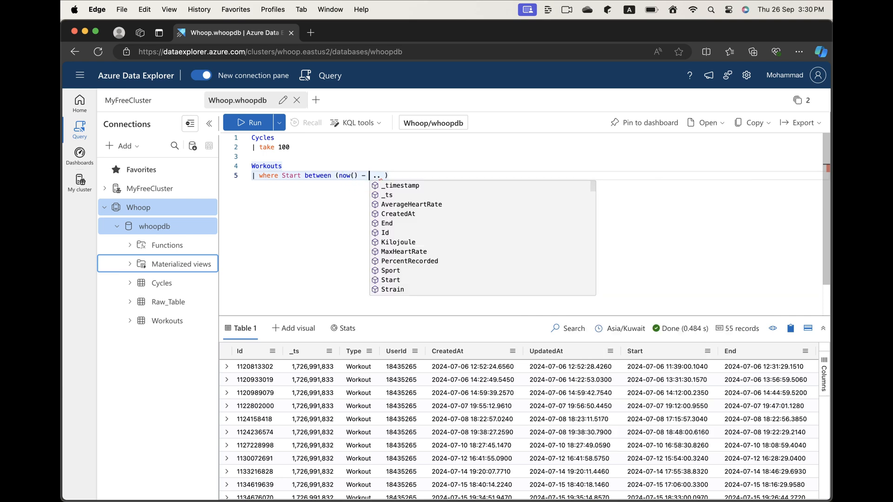
text(d)
key(Right)
key(Right)
key(Right)
key(Right)
key(Left)
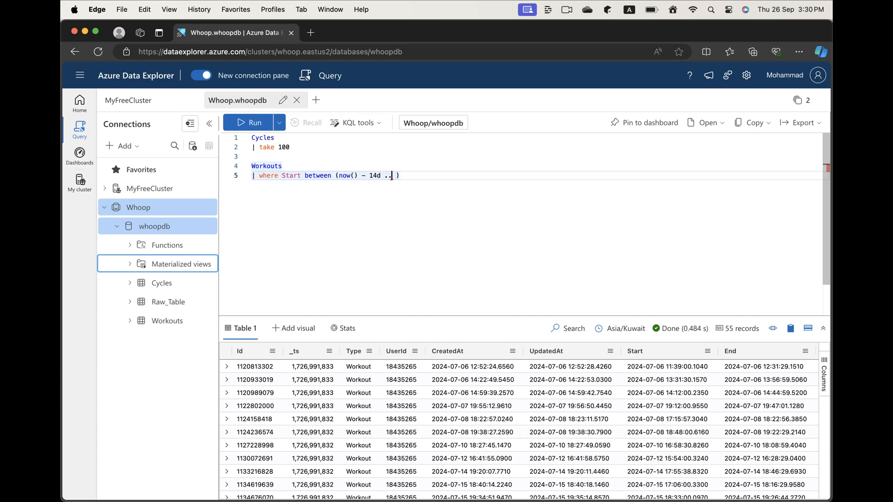
key(Right)
text(now()
key(Return)
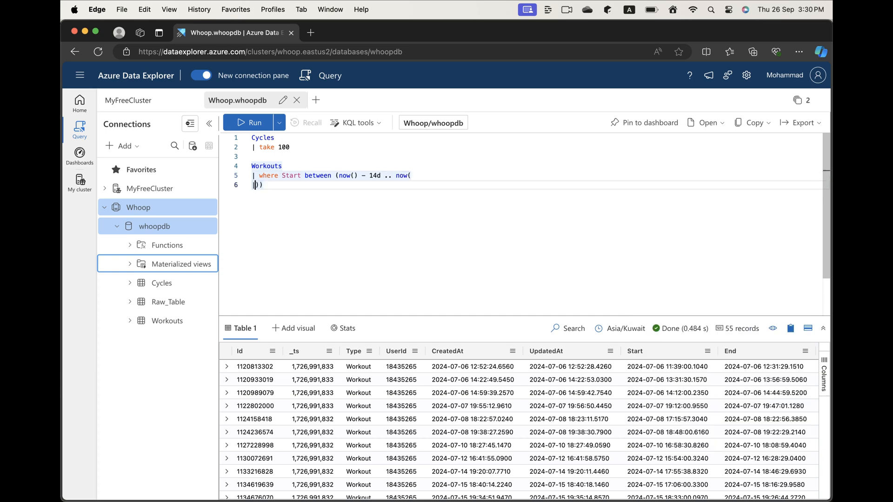
key(BackSpace)
Add the line "| project Start, Sport, Kilojoule" to the Workouts query and run it.
key(Return)
text(| project )
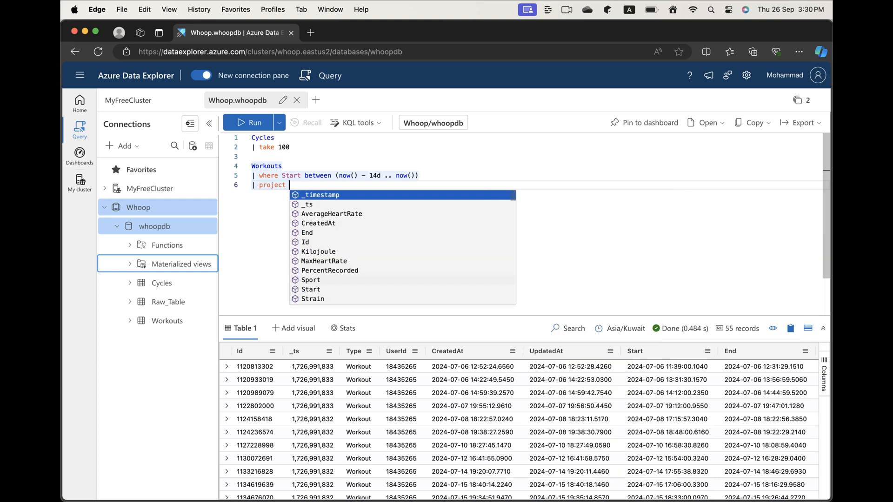
text(Start, S)
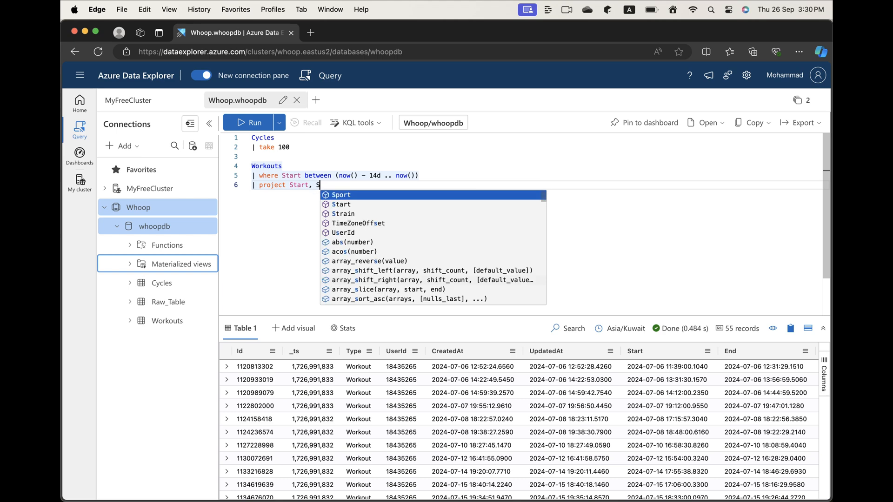
key(Tab)
text(, )
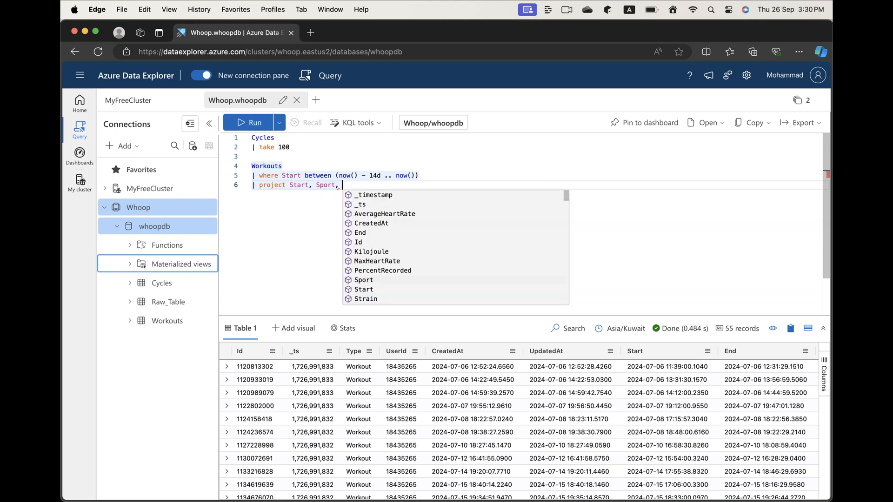
text(Kil)
key(Tab)
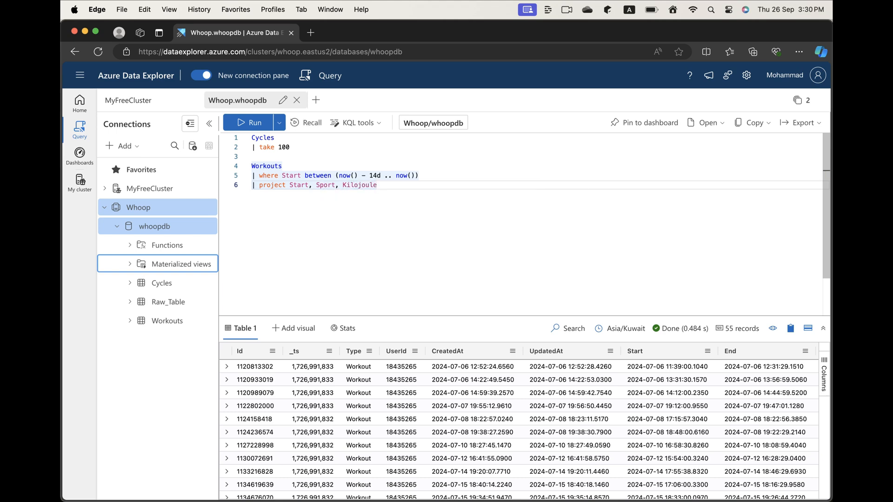
key(Return)
key(BackSpace)
key(shift+Return)
Paste the statement "let CaloriesConversion=4.184;" on its own line directly above Workouts.
key(Up)
key(Up)
key(Up)
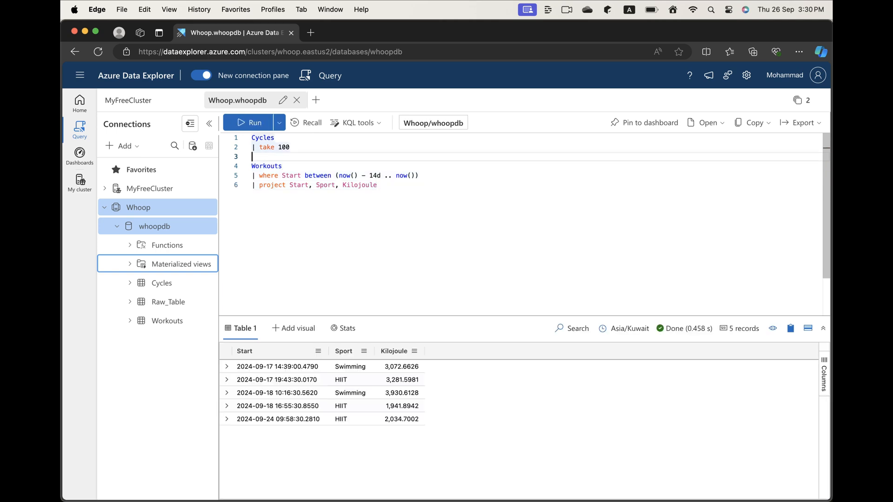
key(Return)
text(let CaloriesConversion=4.184;)
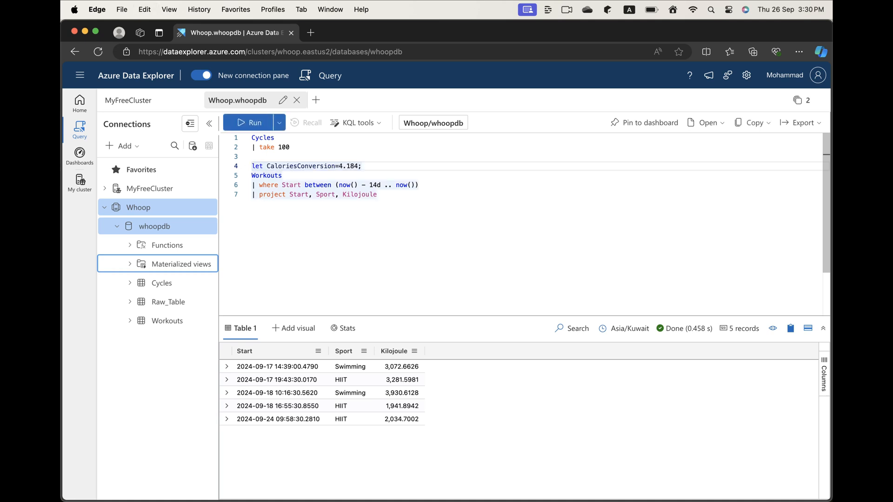
Add the line "| extend Calories = round(Kilojoule / CaloriesConversion, 0)" directly below the where filter of the Workouts query.
click(362, 185)
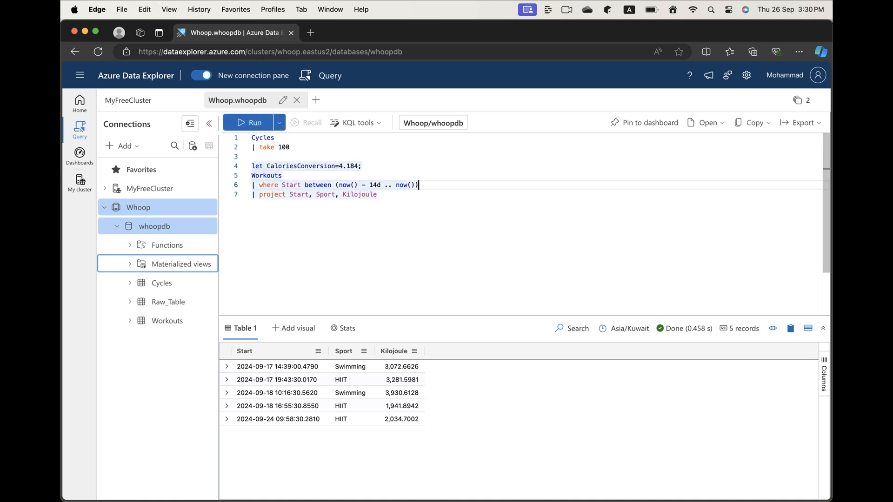
key(End)
key(Return)
text(| ex)
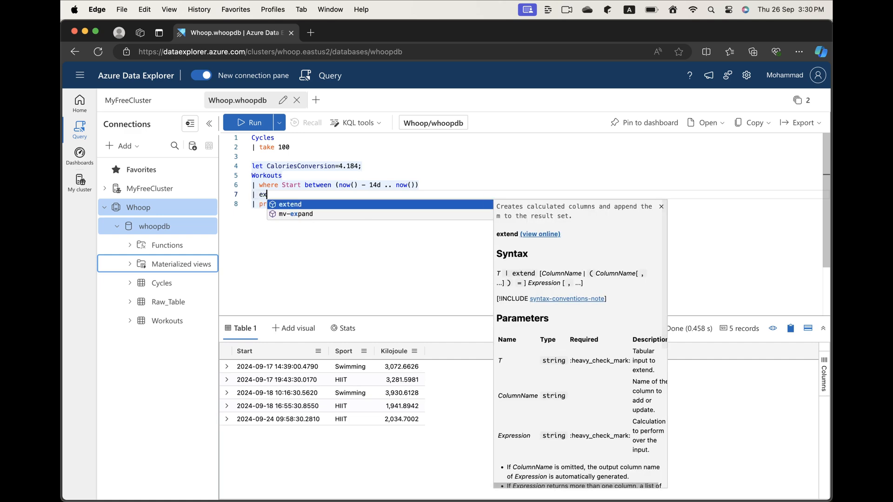
key(Tab)
text(Calor)
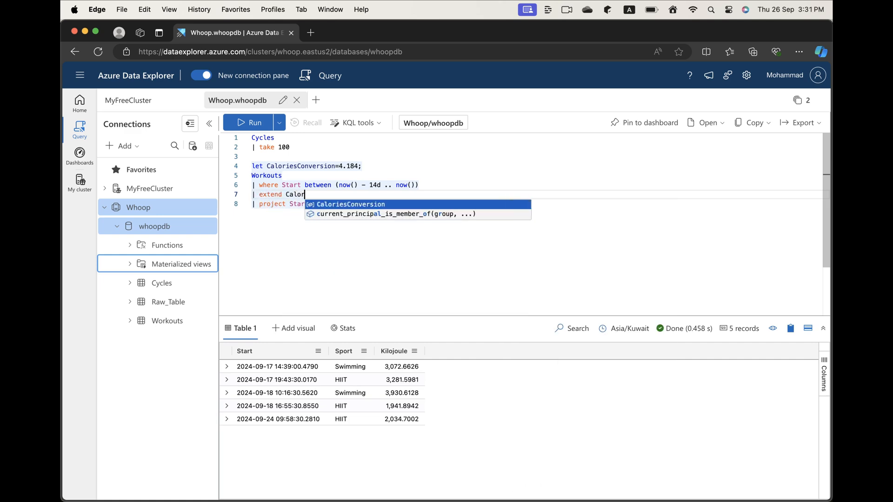
text(ies = roun)
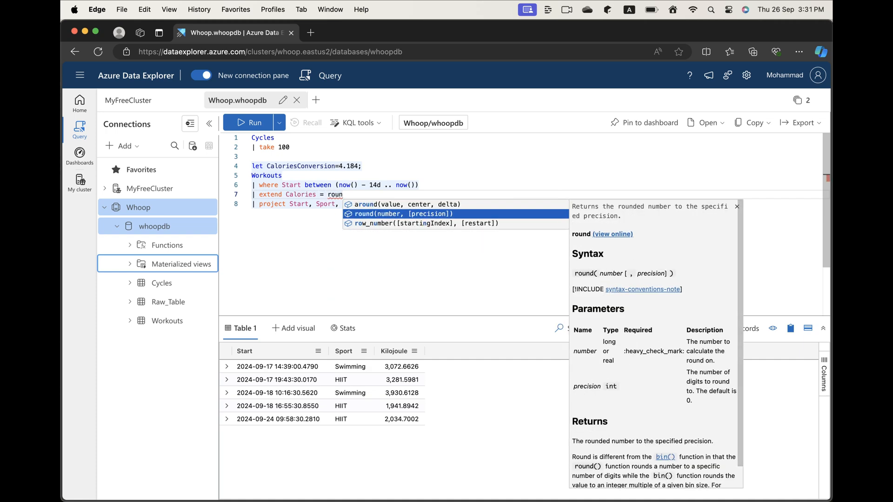
key(Tab)
text(Ki)
key(Tab)
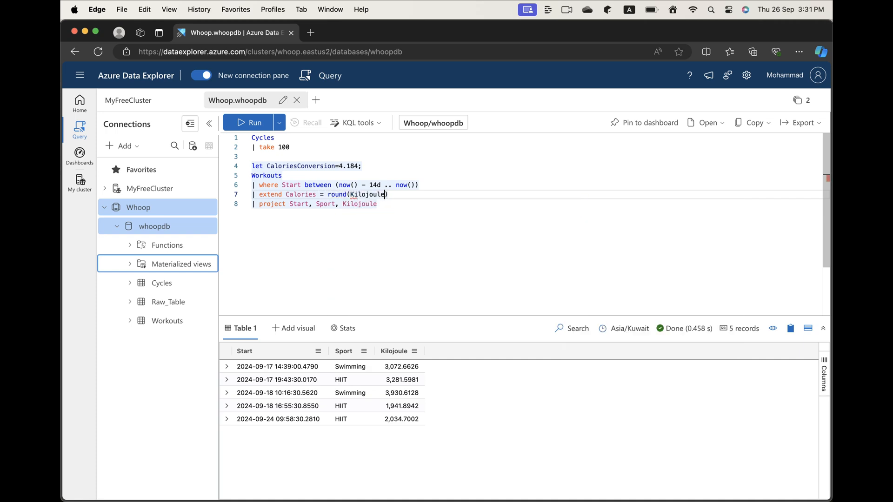
text(/ )
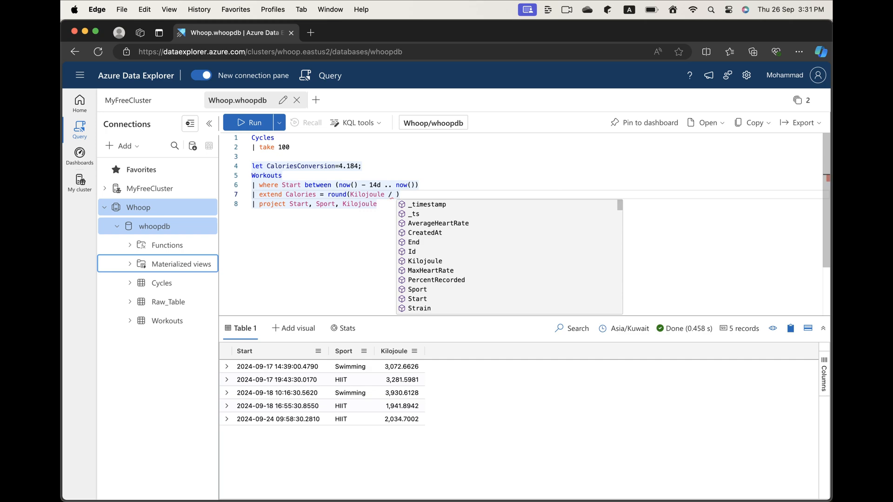
text(Ca)
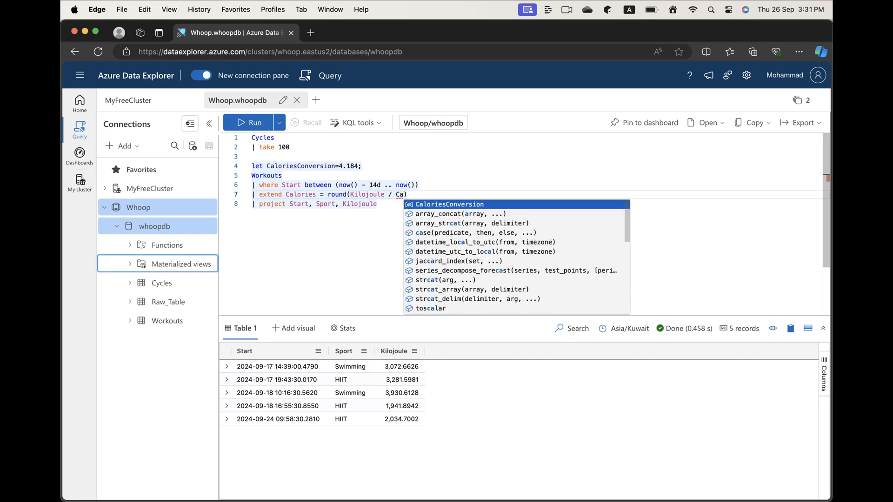
key(Tab)
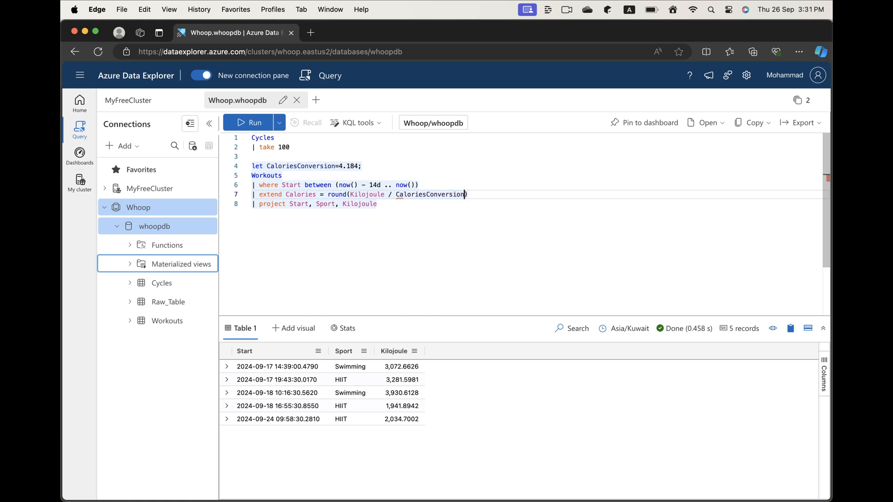
text(, 0)
Replace Kilojoule with Calories in the project line of the Workouts query and run it.
key(Down)
key(alt+shift+Left)
text(Calories)
key(Tab)
key(Return)
text(|)
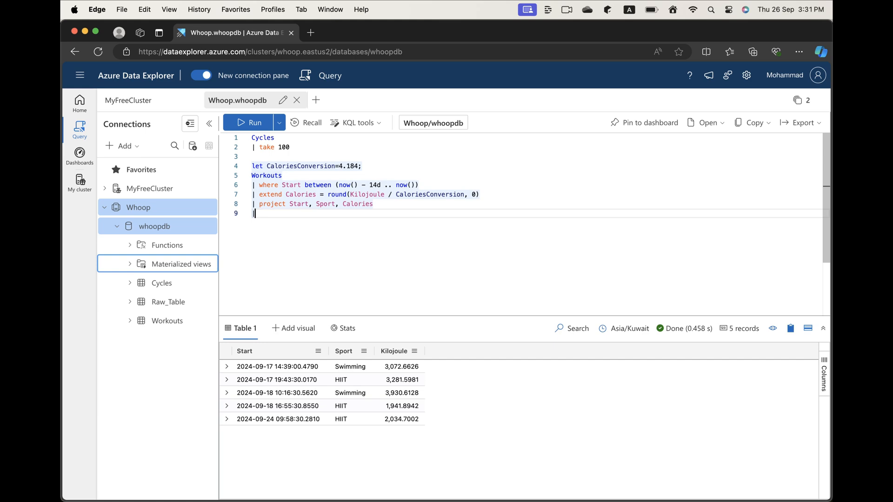
key(BackSpace)
key(shift+Return)
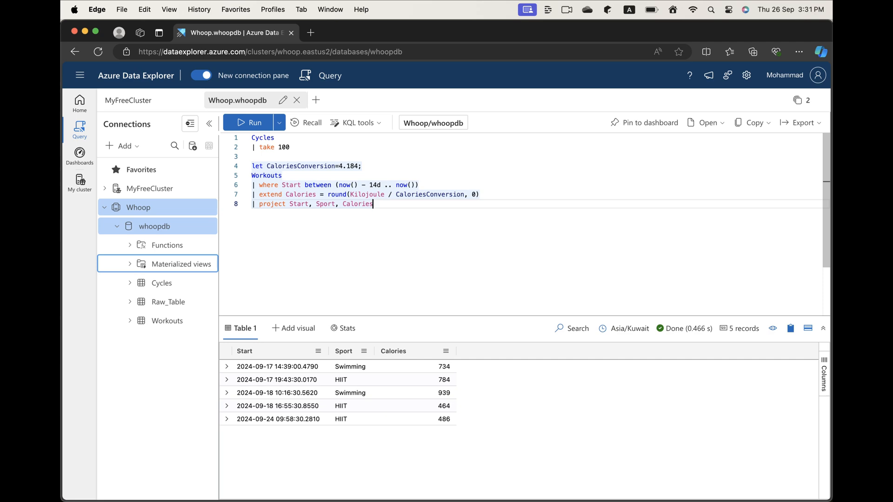
Replace the project operator with "summarize arg_max(Calories, Start, Sport)" and run the Workouts query.
key(alt+shift+Left)
key(alt+shift+Left)
key(alt+shift+Left)
key(alt+shift+Left)
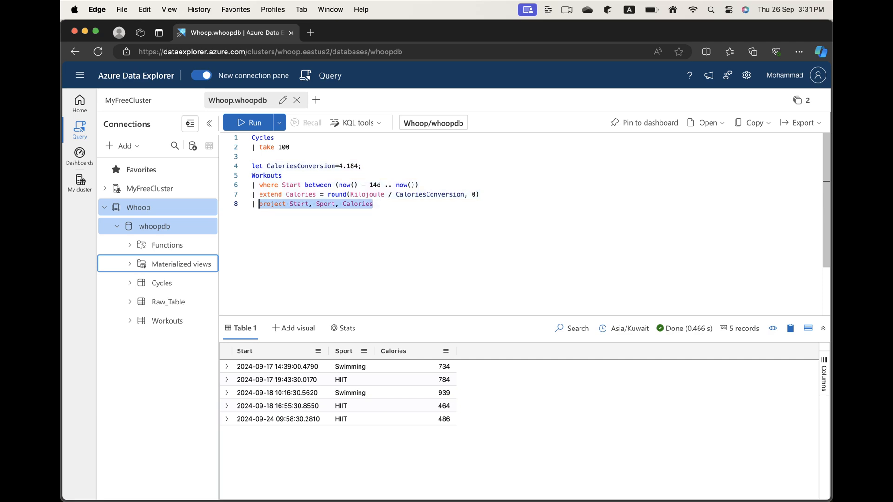
text(summarize ar)
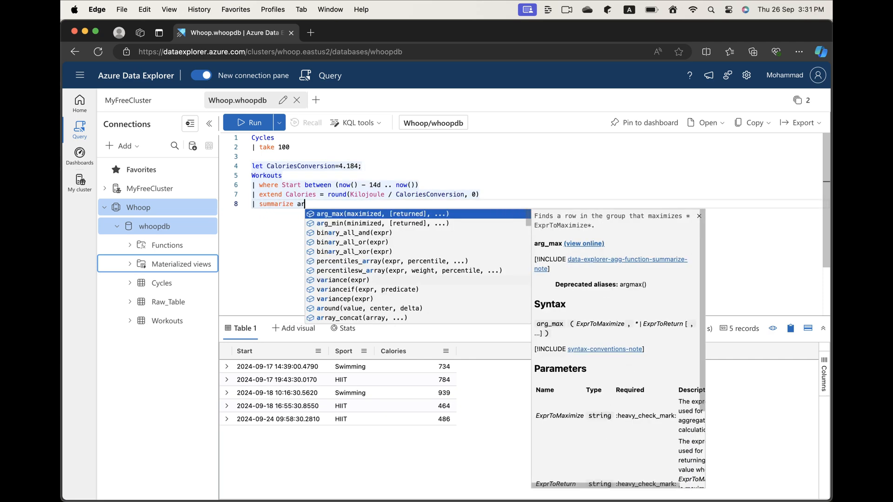
text(g_max(Calories, )
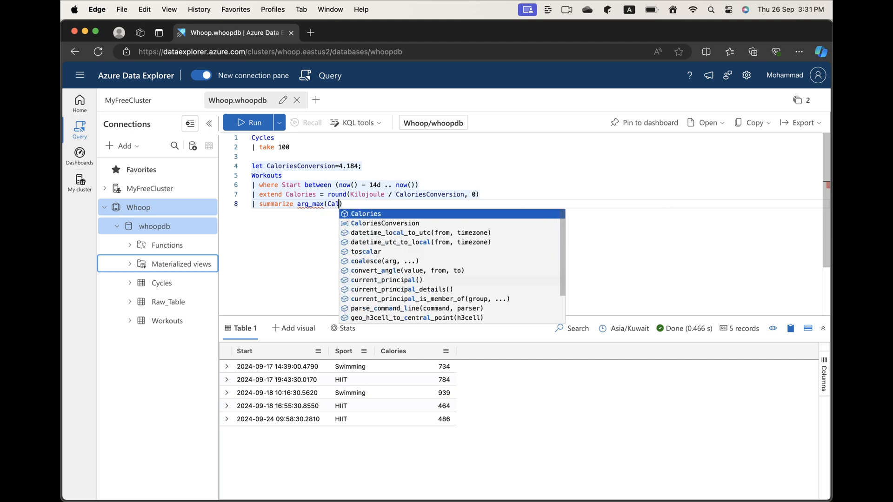
text(Start, )
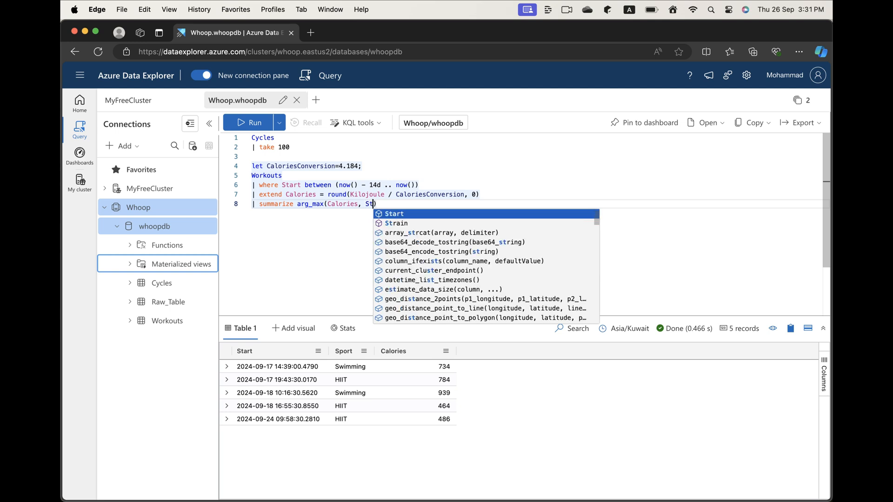
text(Sport)
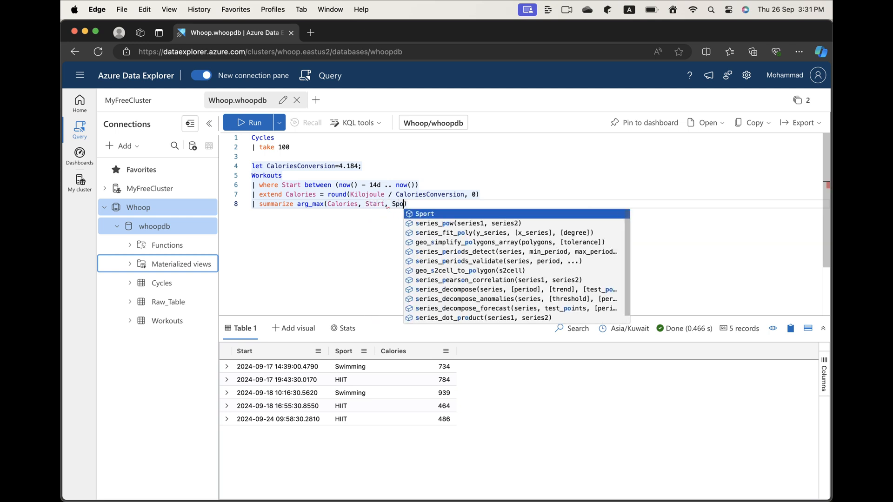
key(shift+Return)
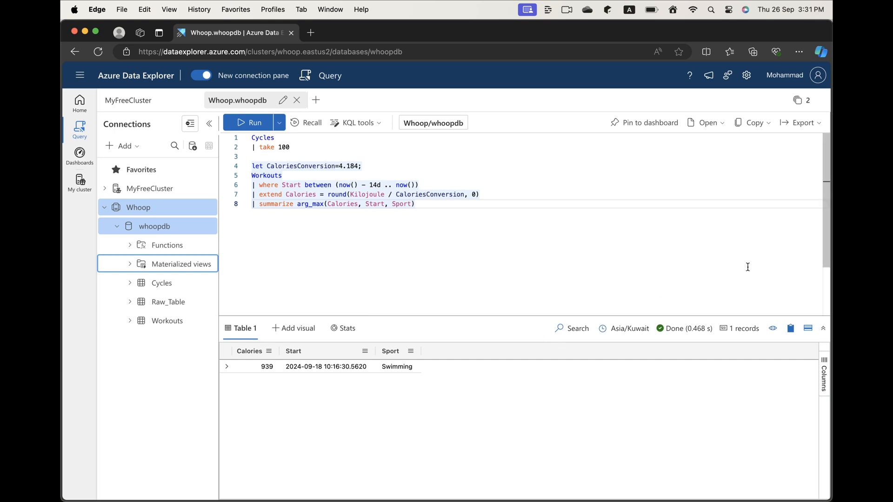
Switch to Grafana and search for "data explorer" among the new connections that can be added.
click(818, 257)
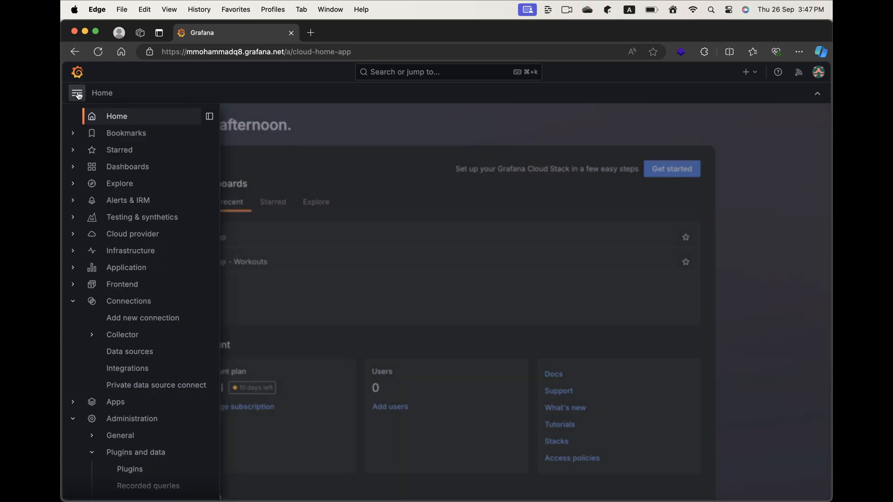
click(113, 303)
click(158, 182)
text(d)
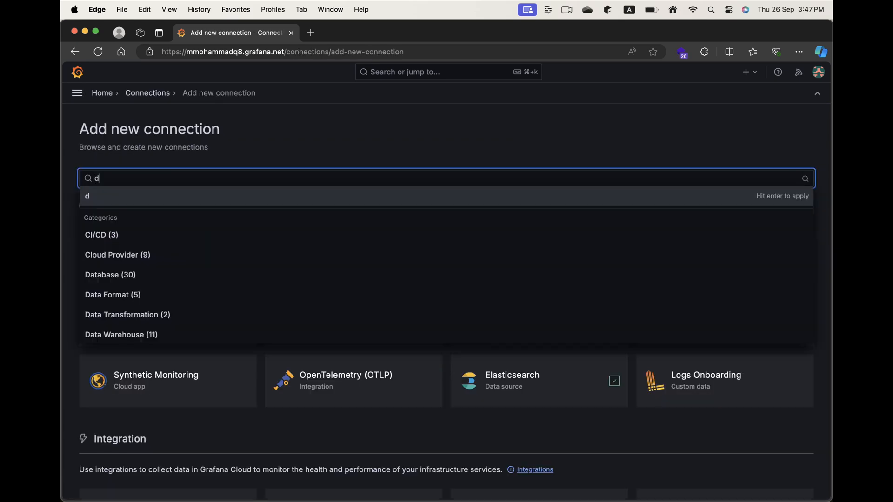
text(ata explorer)
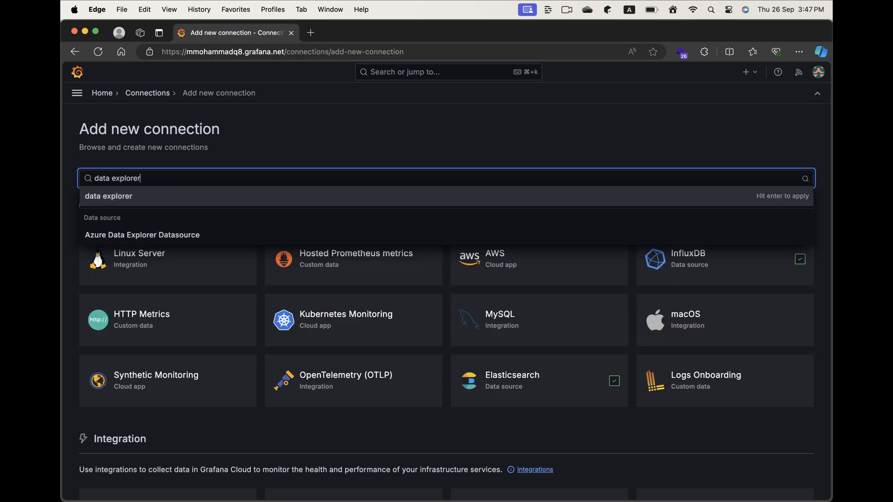
key(Return)
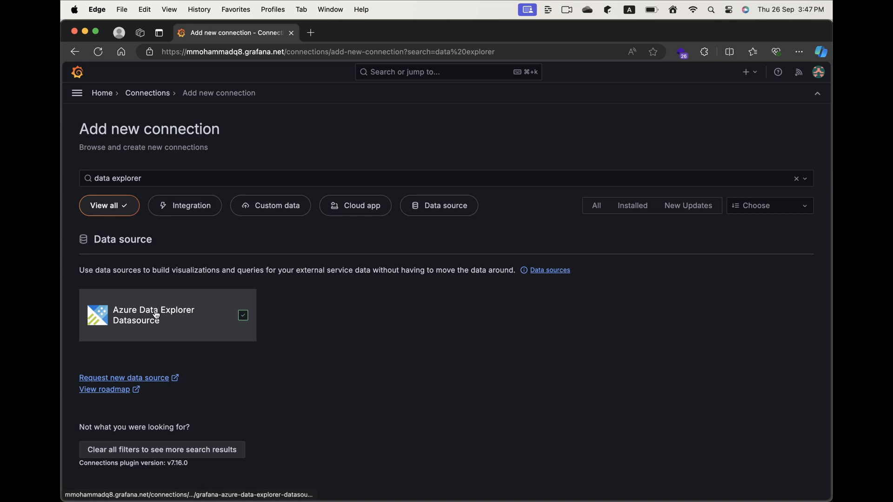
Open the Azure Data Explorer Datasource page and review its installation, data source configuration and service principal instructions.
click(156, 313)
scroll(156, 315, down, 3)
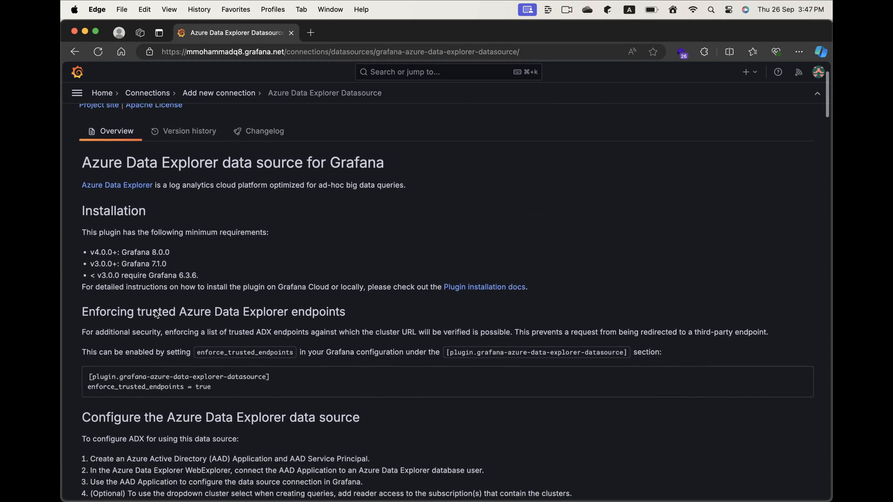
scroll(164, 388, down, 7)
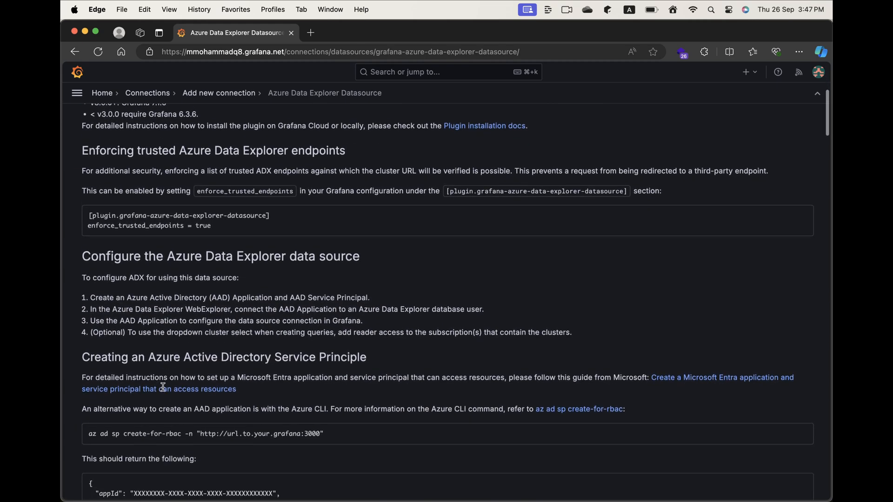
scroll(164, 390, down, 3)
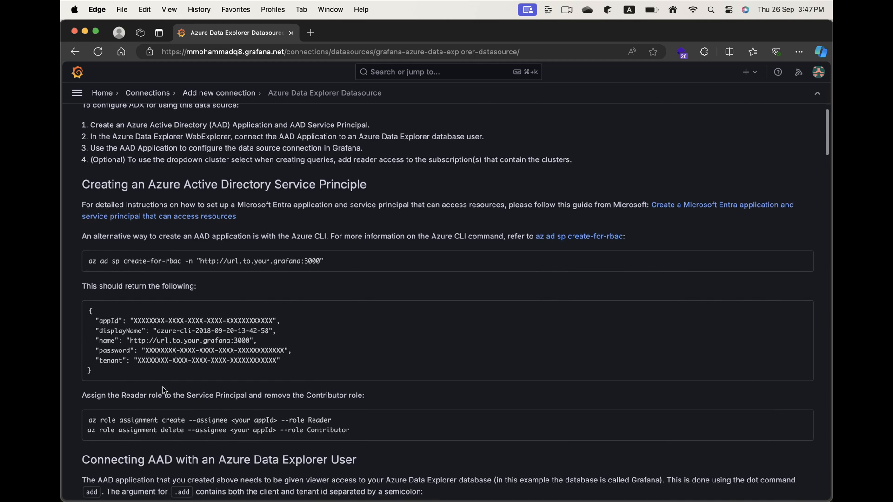
scroll(164, 390, up, 8)
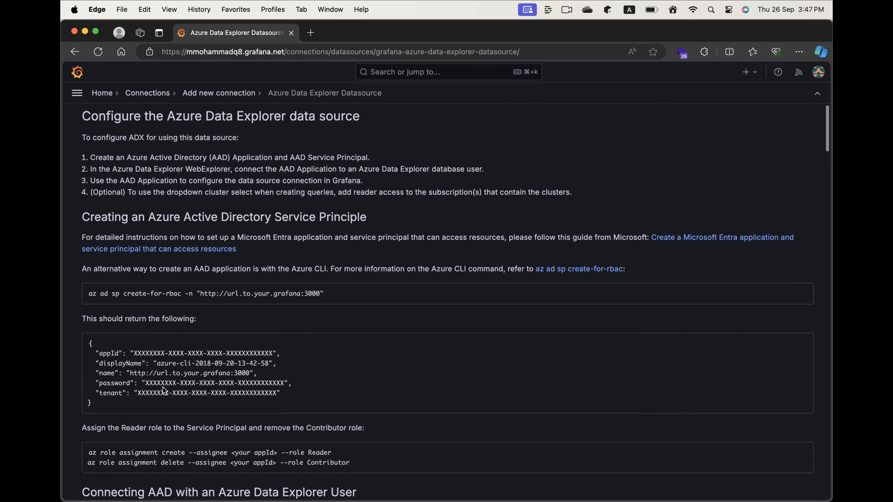
scroll(164, 390, up, 5)
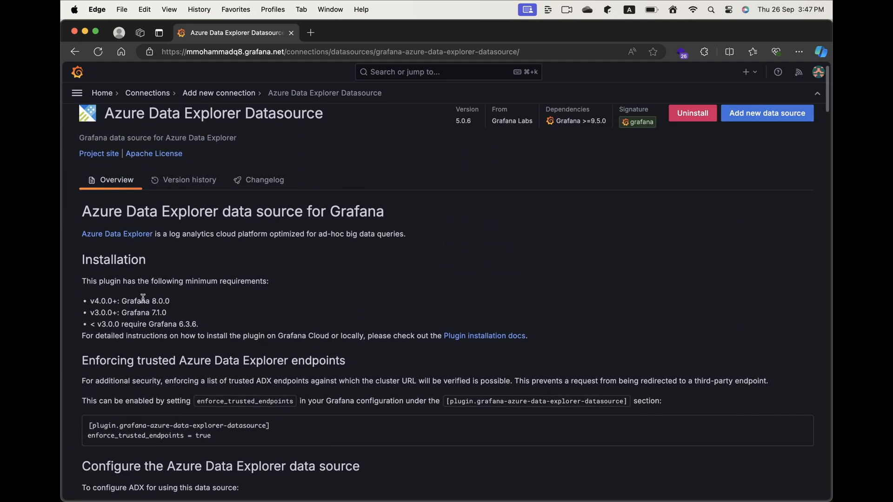
Open Grafana's Explore page and switch query A from the builder to KQL mode.
click(77, 93)
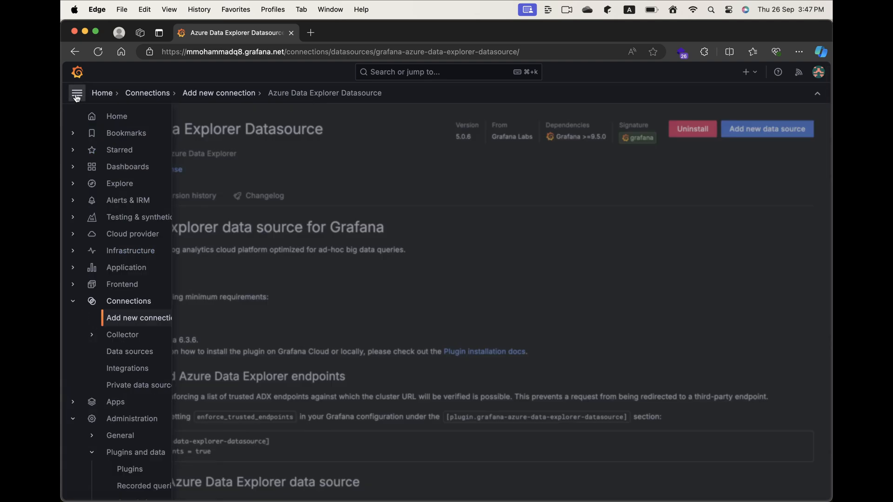
click(107, 185)
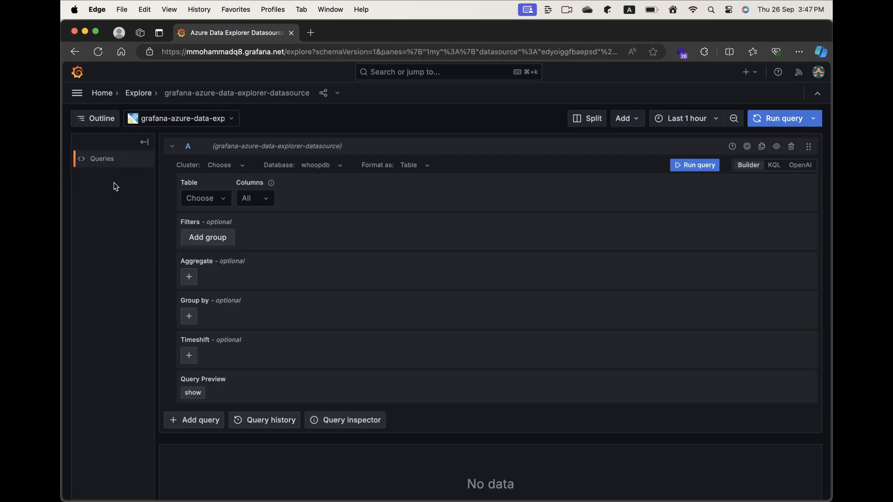
click(774, 165)
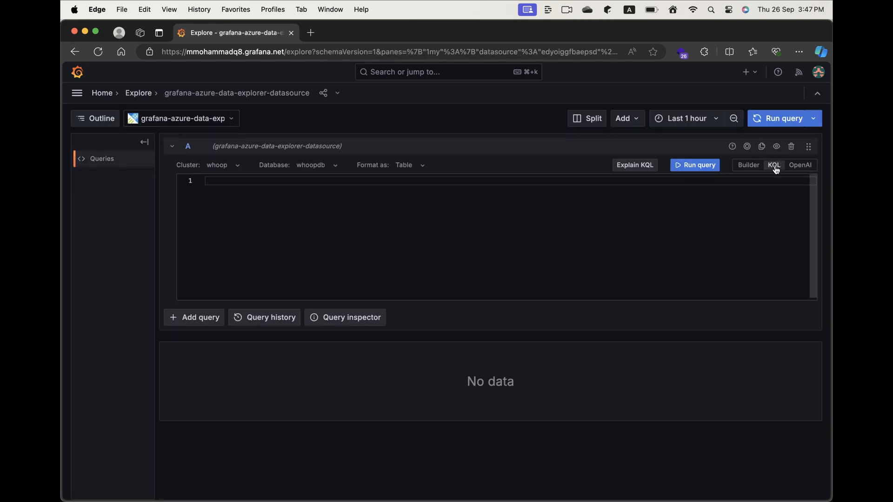
Write the KQL query "Workouts | take 100" on two lines in query A.
click(594, 206)
text(Workouts)
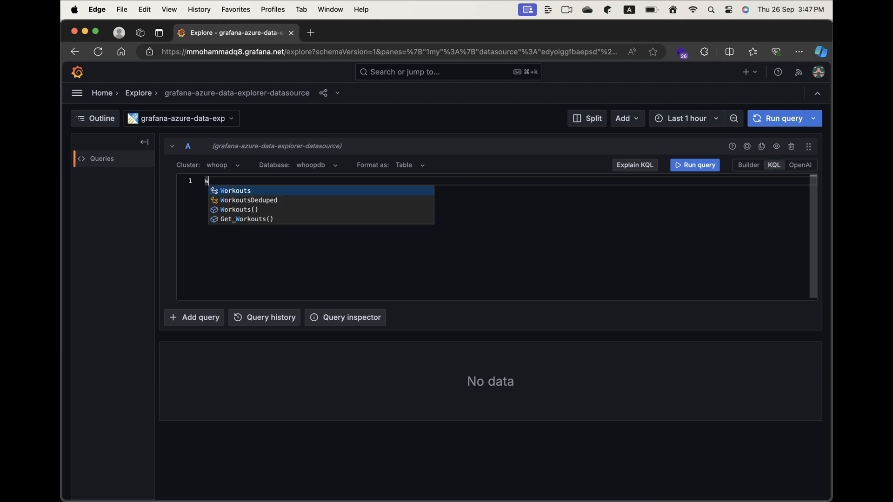
key(Return)
text(| take 100)
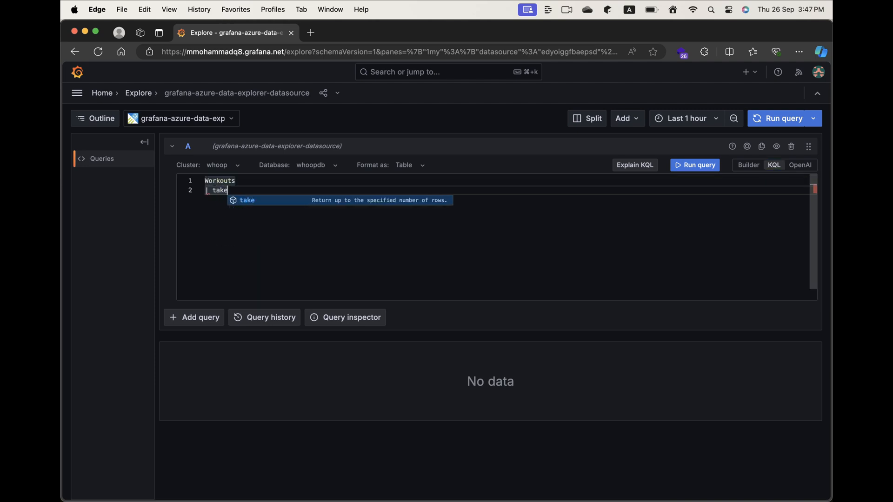